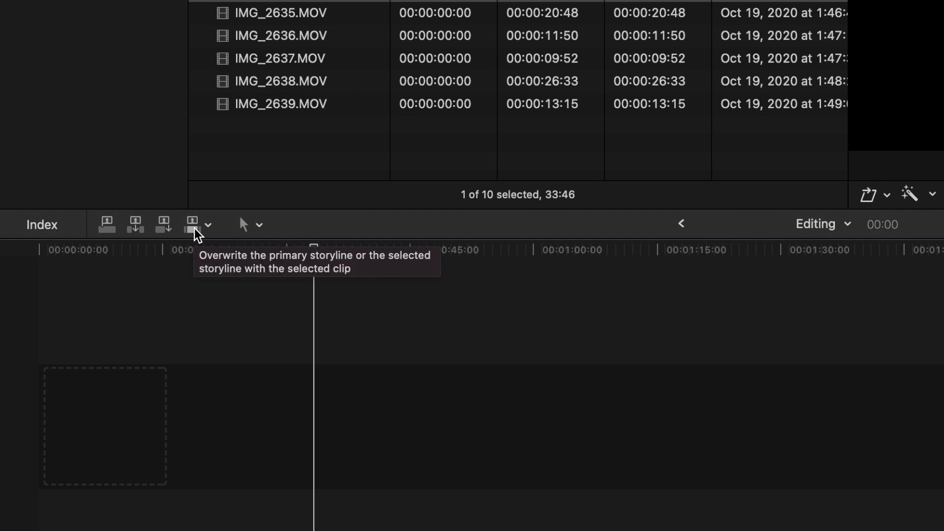
- Set the edit source to All so that edits bring in both video and audio
left_click(210, 226)
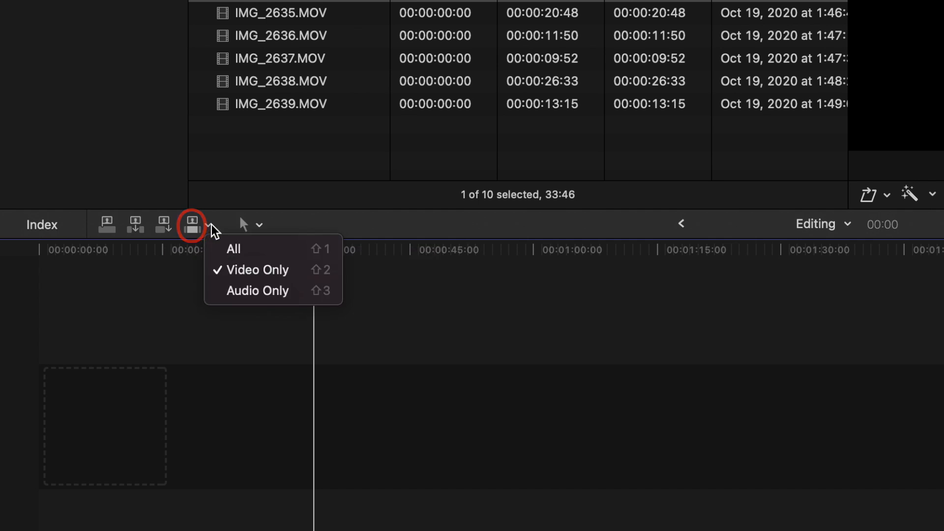
left_click(219, 247)
left_click(209, 227)
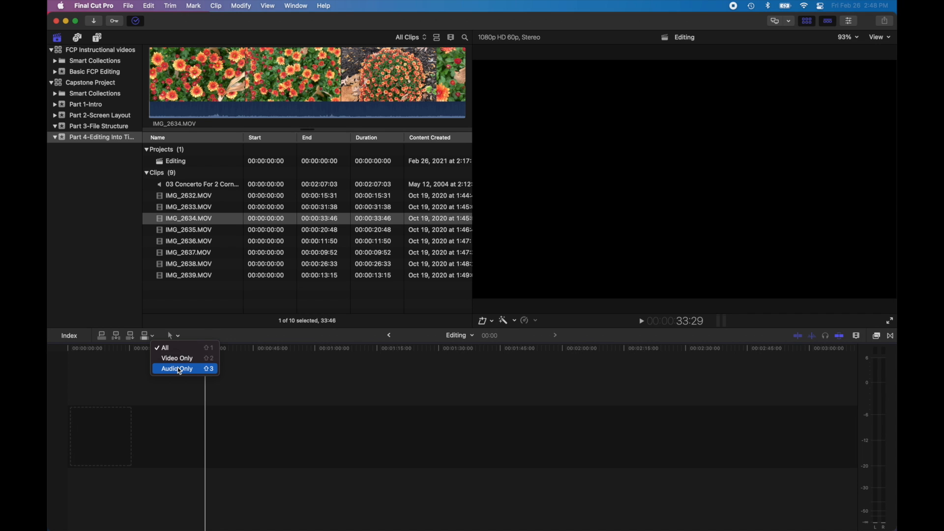
left_click(180, 363)
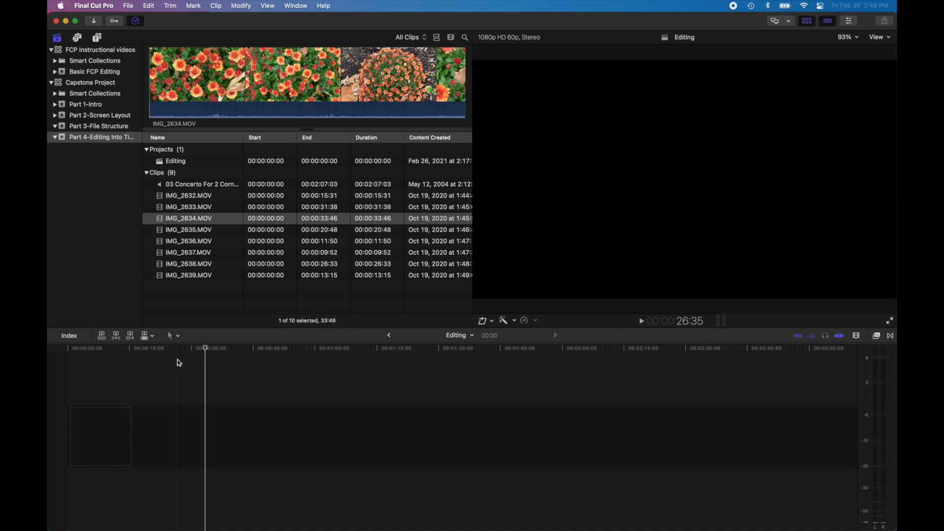
- Select IMG_2634.MOV and narrow its range selection to a middle portion by moving the start and end edges
left_click(181, 219)
left_click(181, 220)
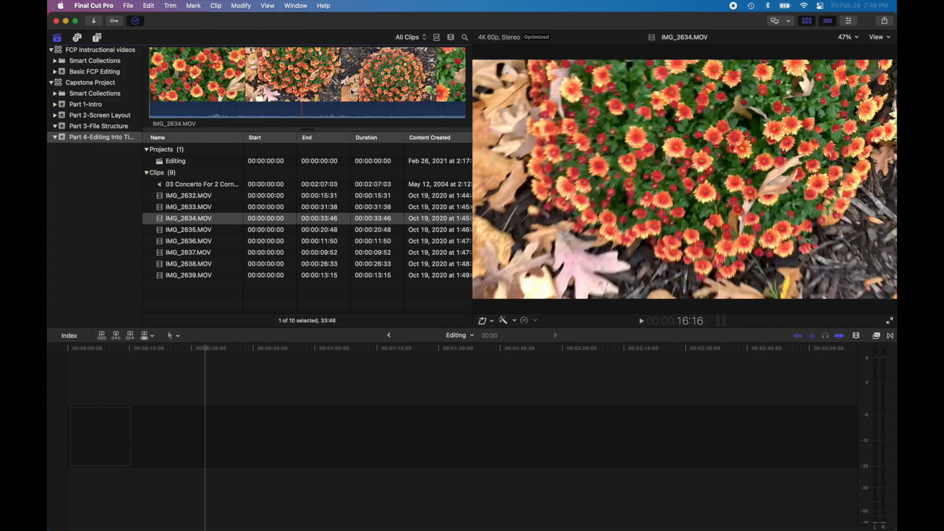
left_click(285, 78)
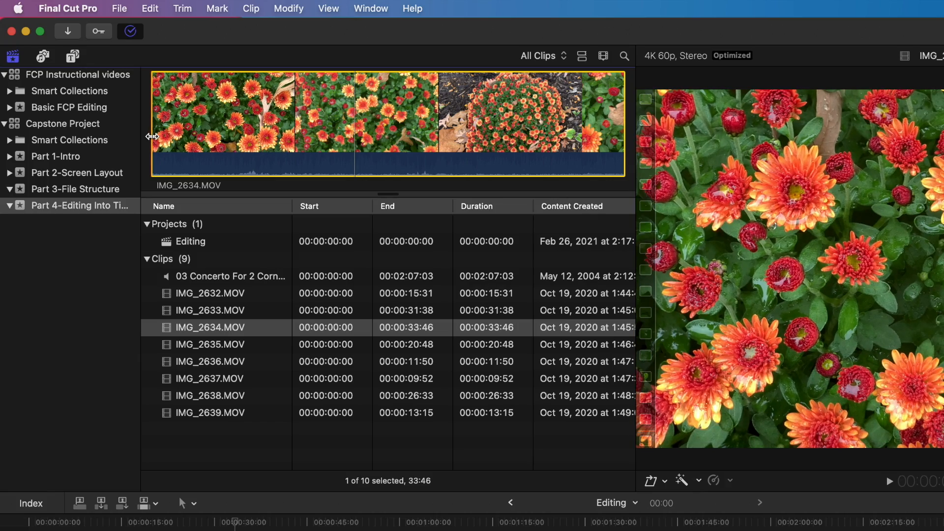
left_click_drag(152, 136, 257, 151)
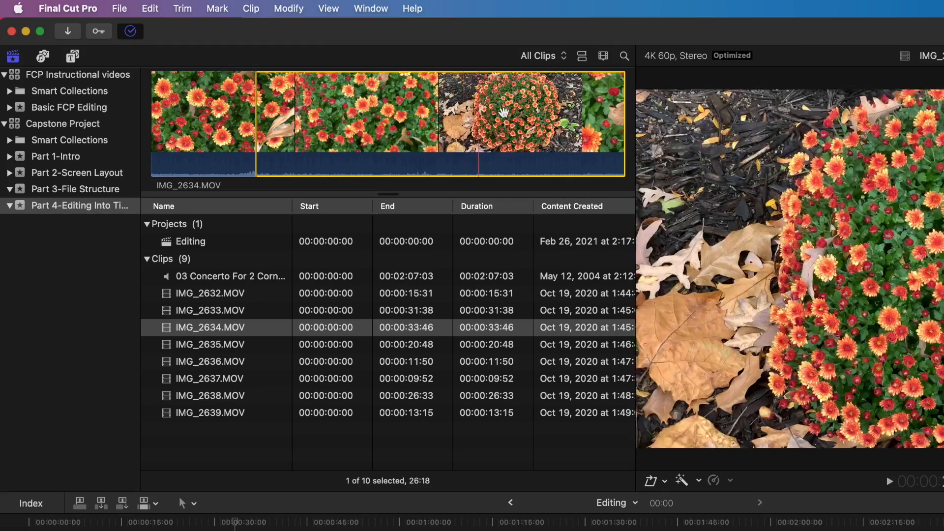
left_click_drag(626, 144, 382, 124)
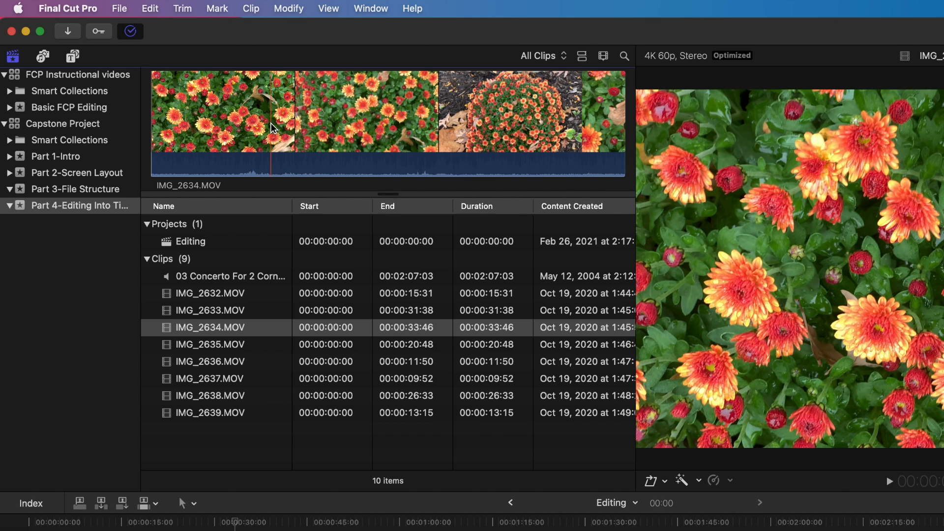
- Mark IMG_2634.MOV from about 8:33 to 18:54 and append that range to the primary storyline
key("i")
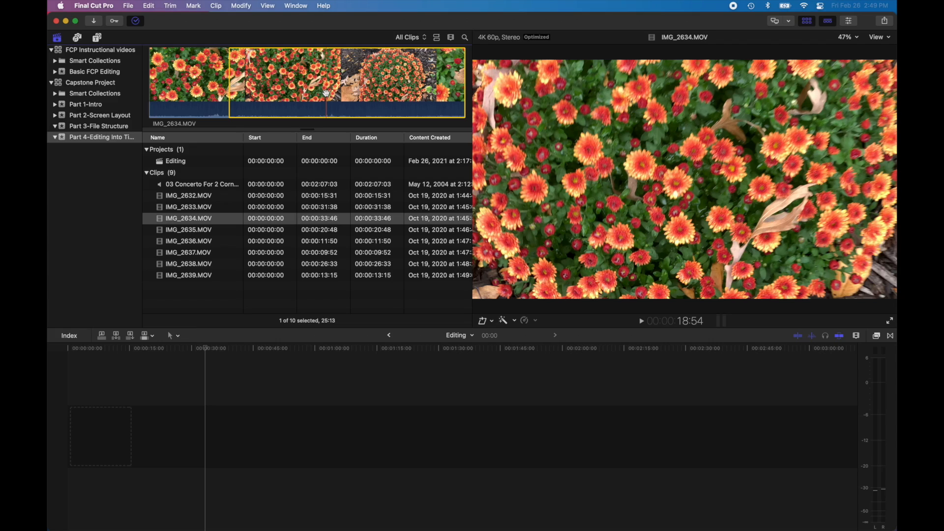
key("o")
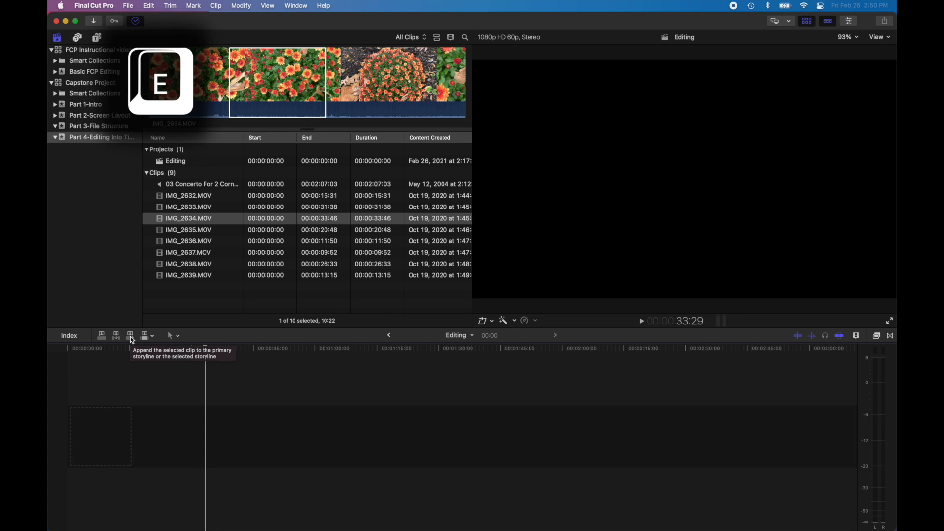
key("e")
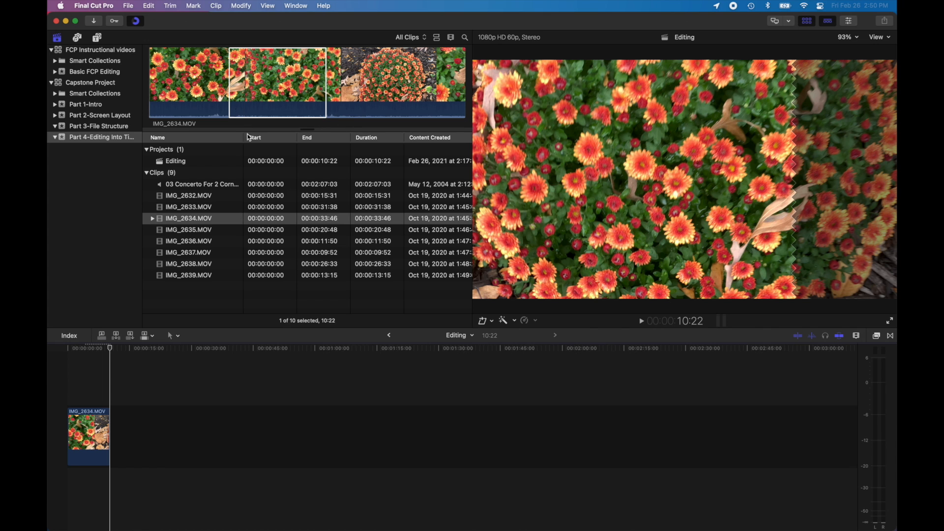
- Mark IMG_2635.MOV from about 3:49 to 12:26 and append that range to the primary storyline
left_click(197, 234)
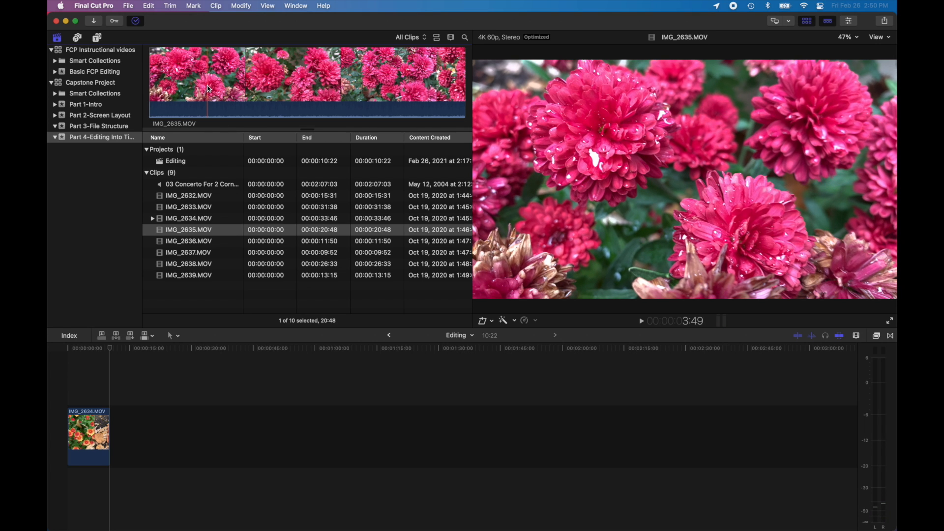
key("i")
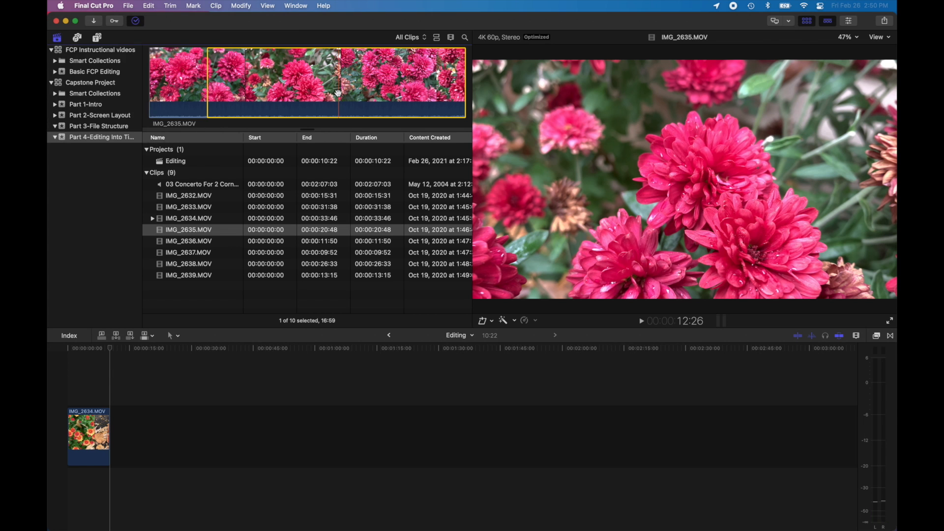
key("o")
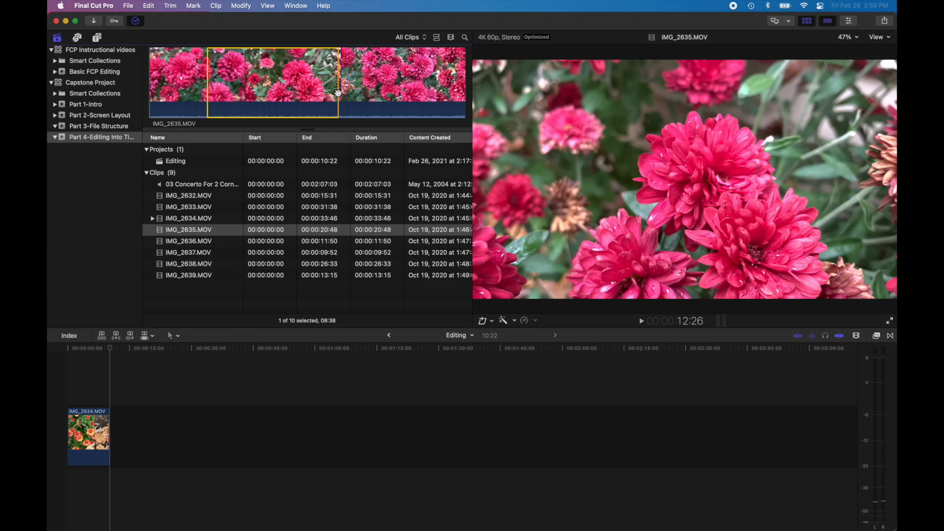
key("e")
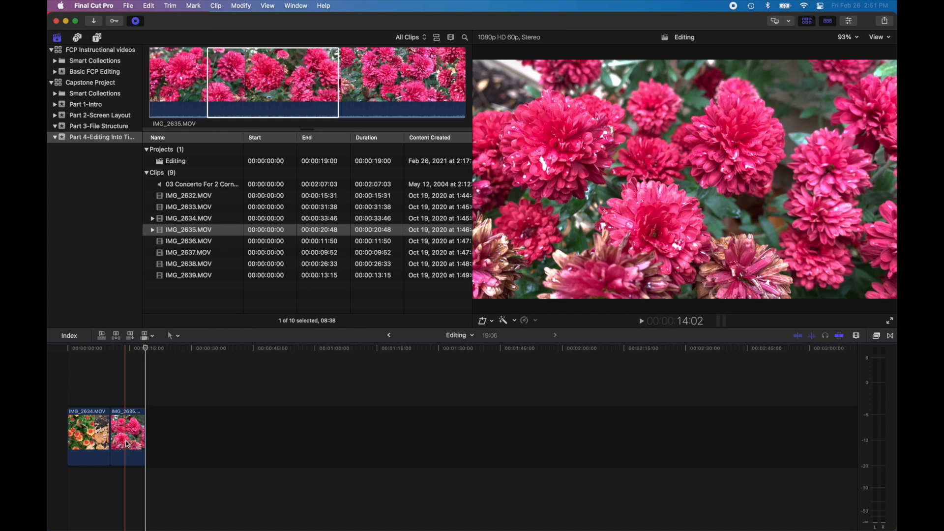
- Try to move the IMG_2635 clip further along the timeline, away from the first clip
left_click_drag(127, 445, 335, 446)
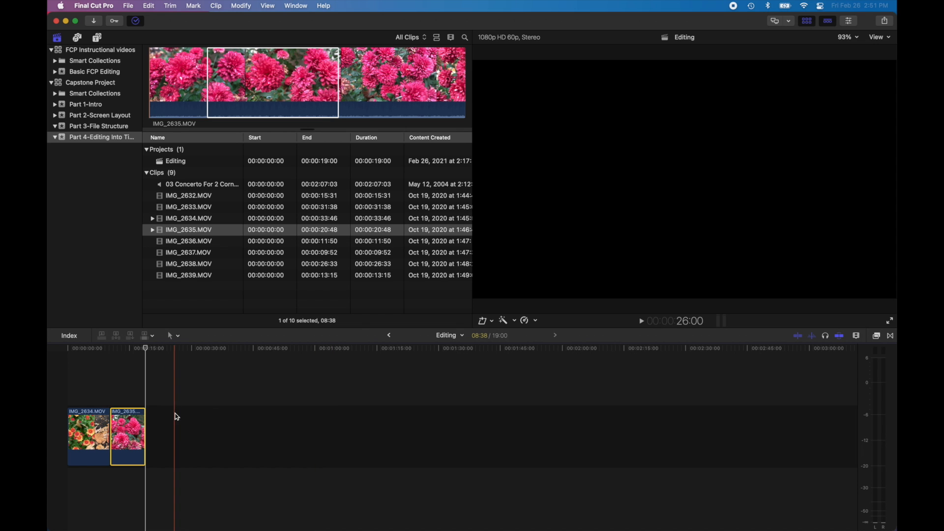
left_click_drag(127, 433, 411, 436)
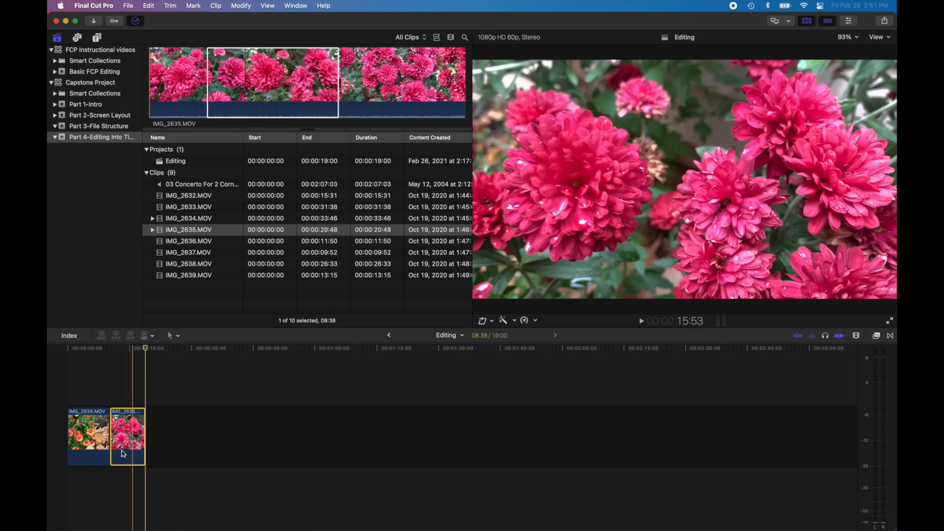
left_click_drag(127, 444, 377, 444)
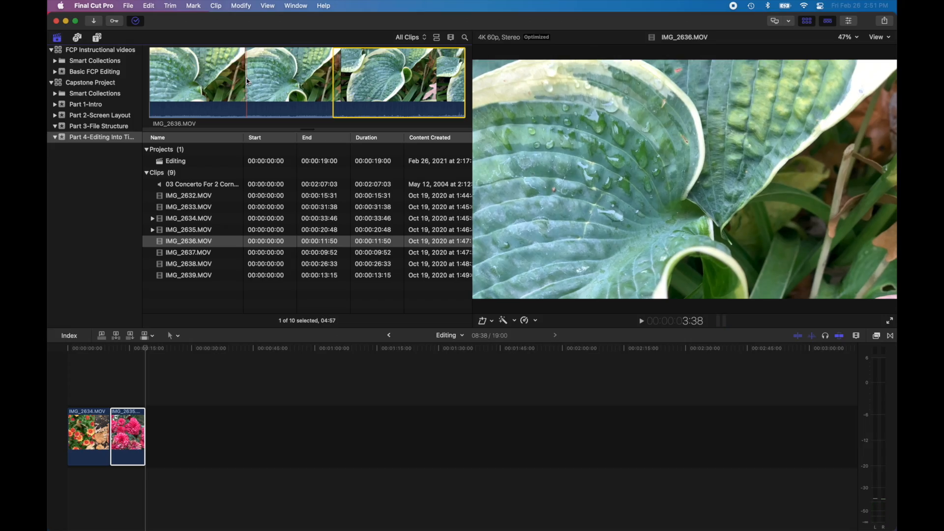
- Mark IMG_2636.MOV from about 3:38 to 6:41 and append that range to the primary storyline
key("i")
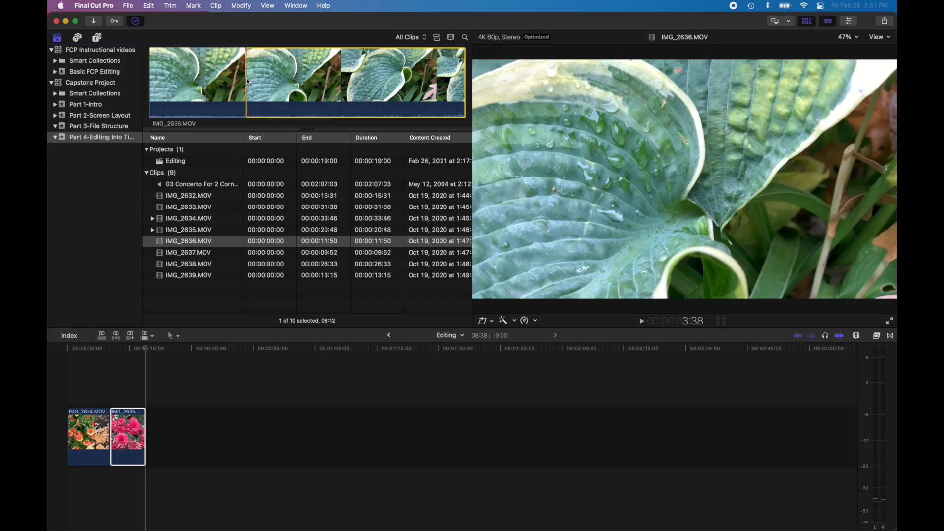
key("o")
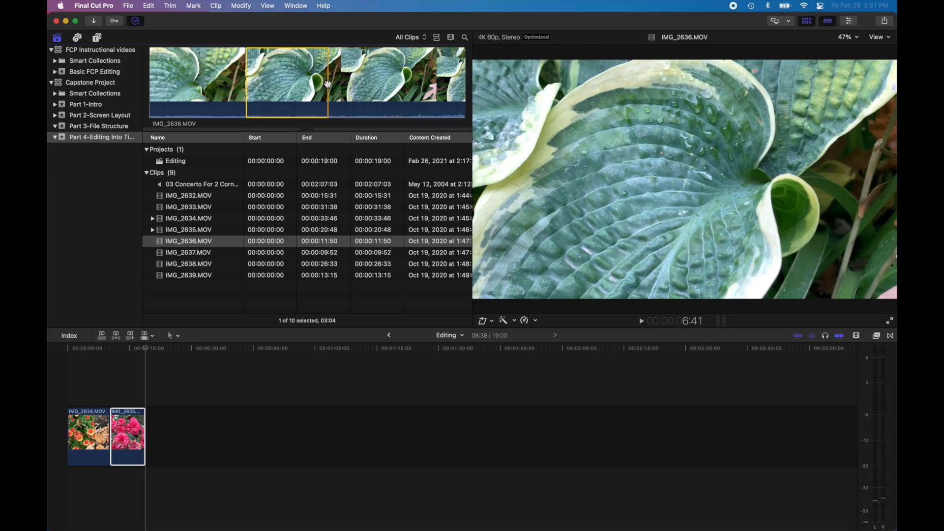
key("e")
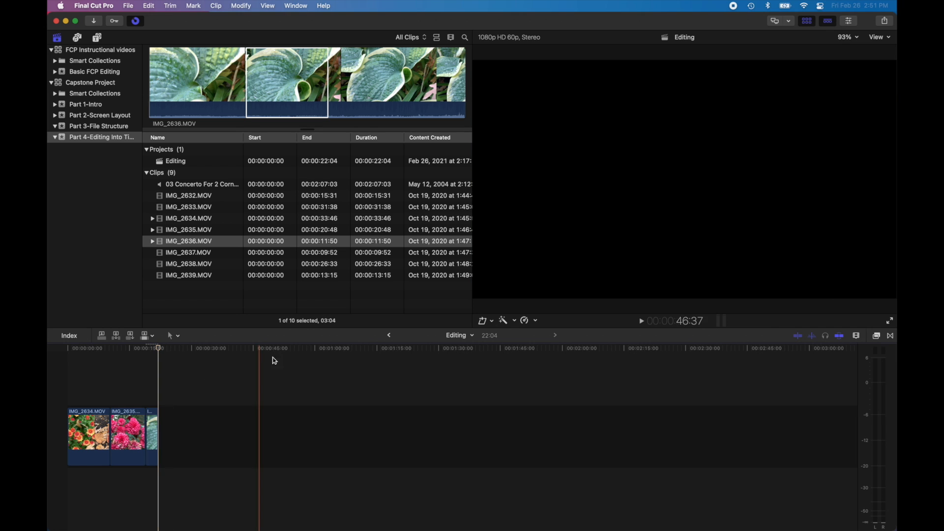
- Delete all clips from the timeline and append the marked range of IMG_2634.MOV again
left_click(215, 382)
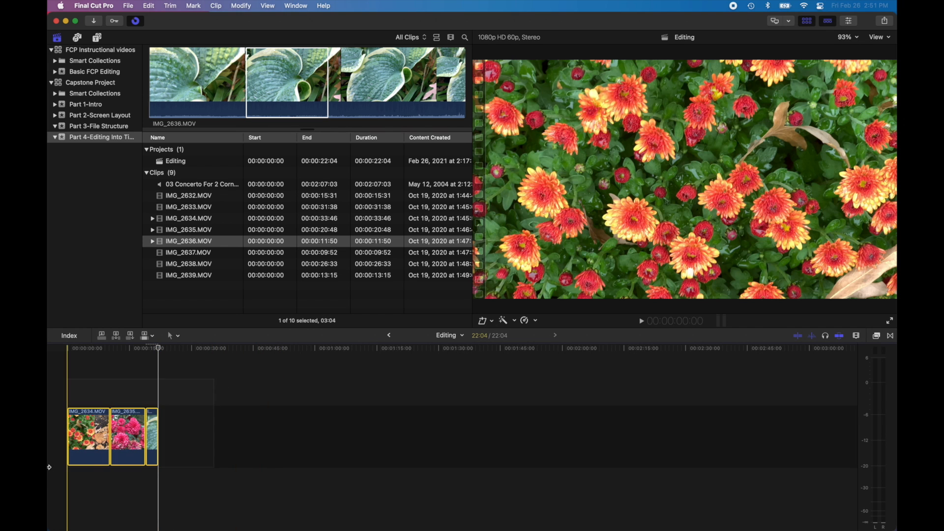
key("Delete")
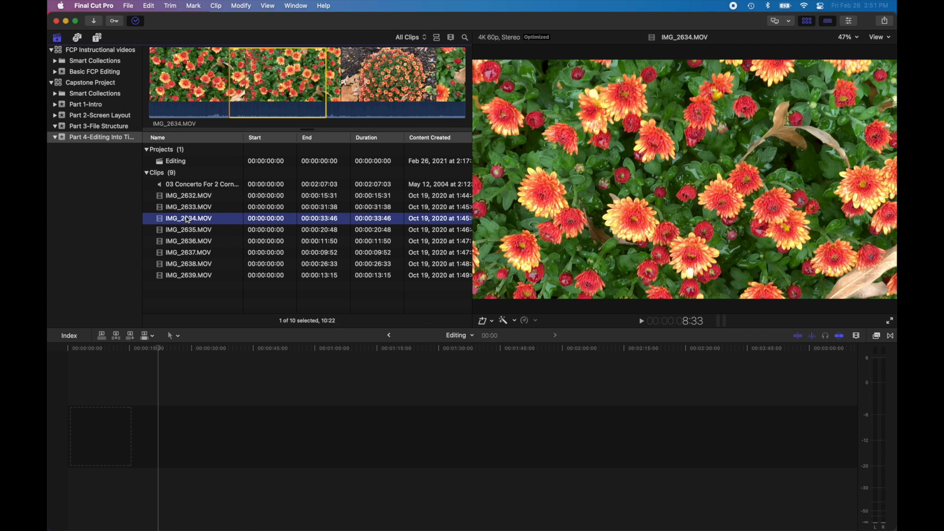
key("e")
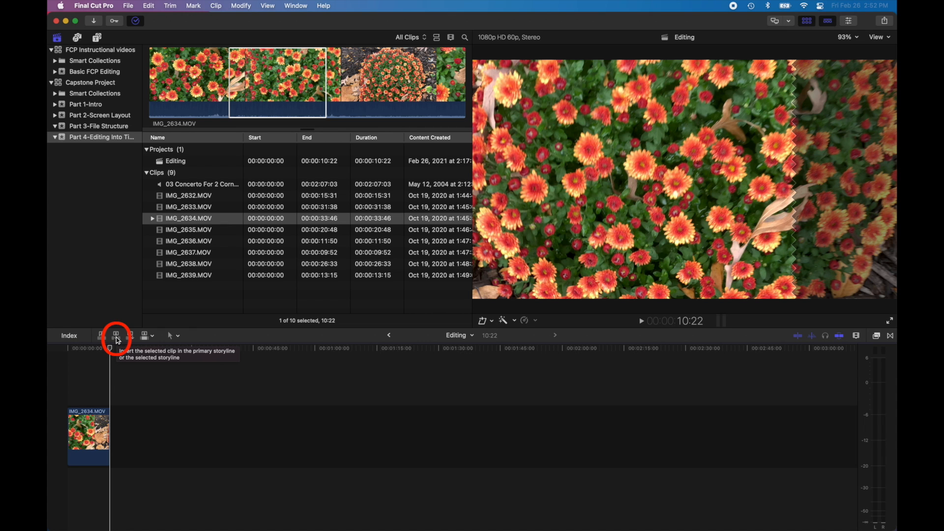
- Insert the marked range of IMG_2635.MOV within the IMG_2634 clip at about 4:56 on the timeline
key("w")
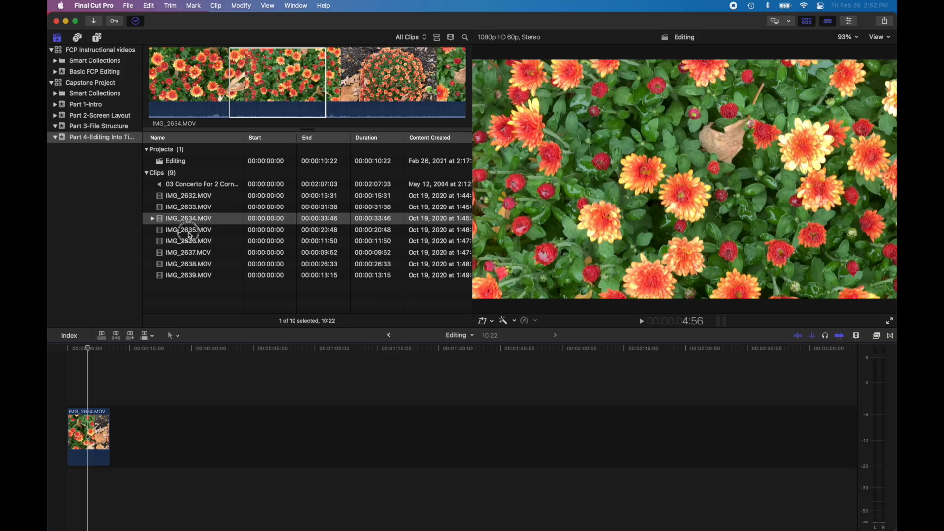
left_click(190, 231)
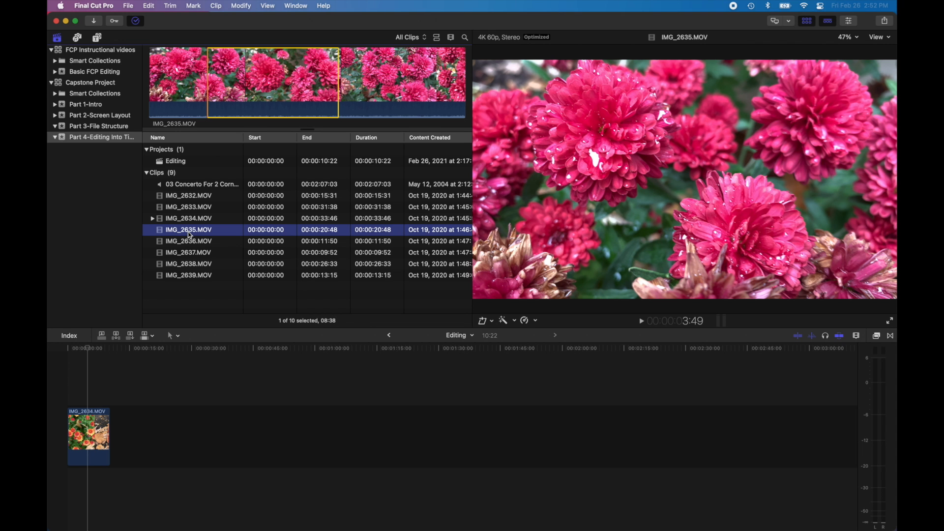
key("w")
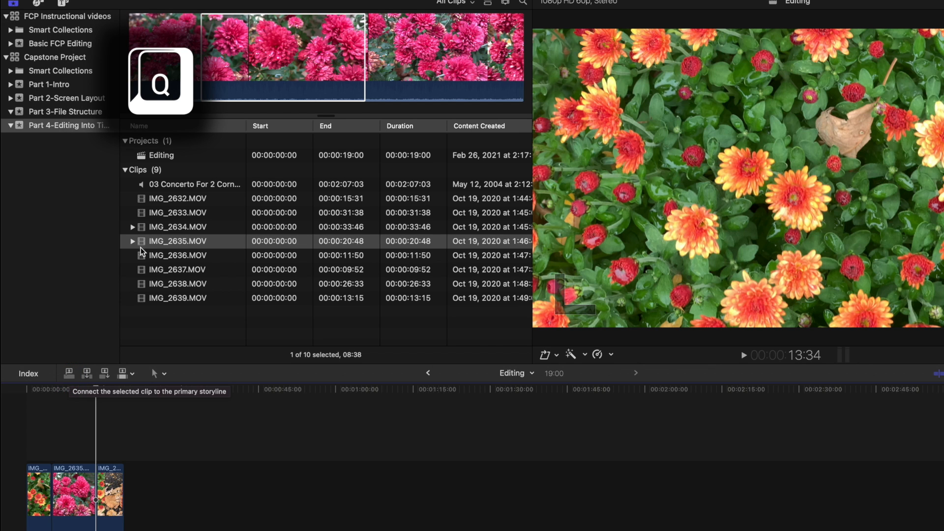
- Connect the marked range of IMG_2636.MOV above the IMG_2635 clip, starting partway through it
left_click(181, 257)
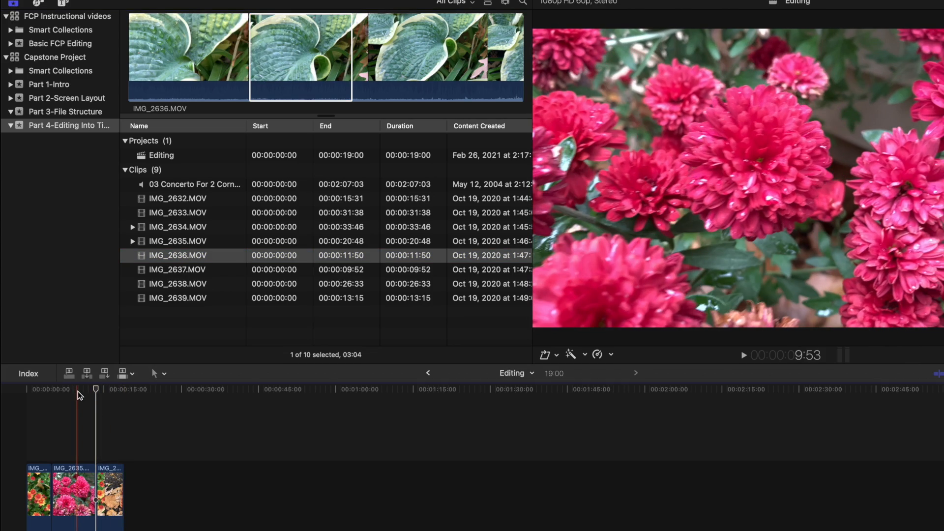
left_click_drag(93, 390, 68, 392)
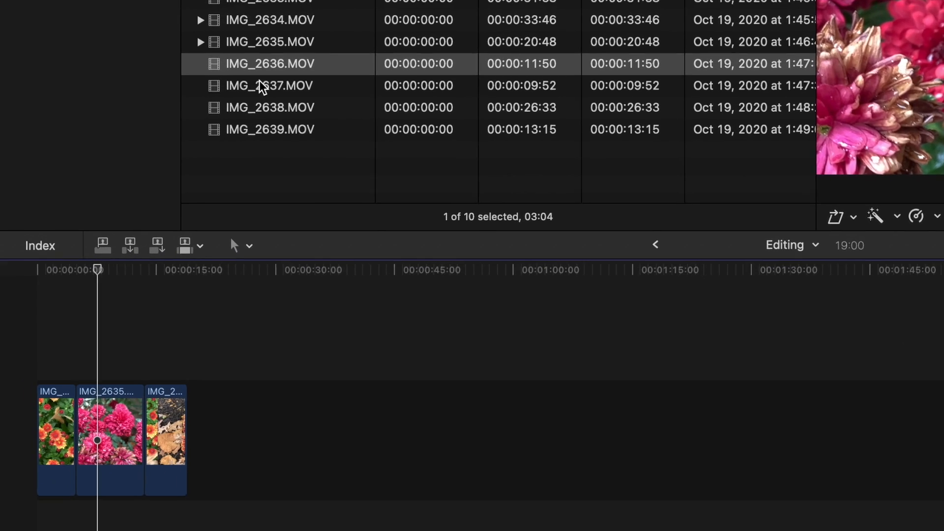
key("q")
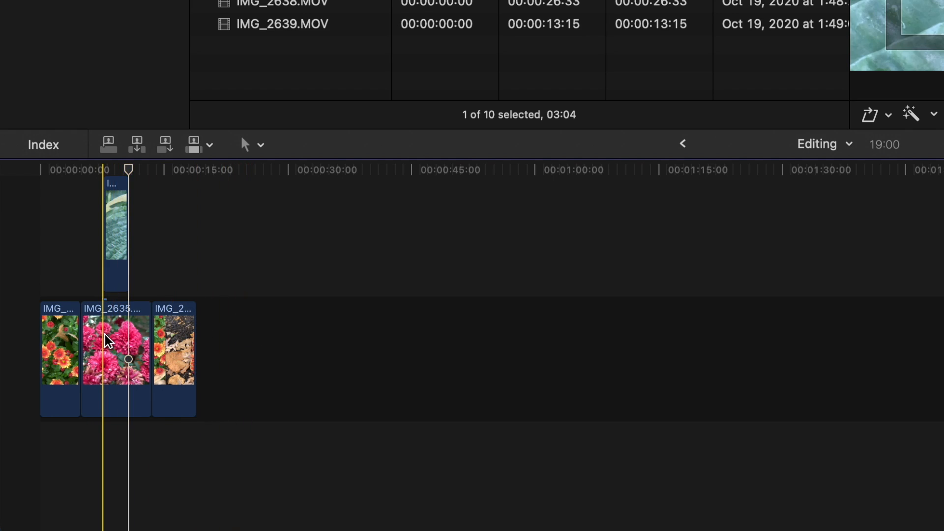
- Move the IMG_2635 clip, together with its connected IMG_2636 clip, to the end of the primary storyline
left_click_drag(107, 343, 241, 340)
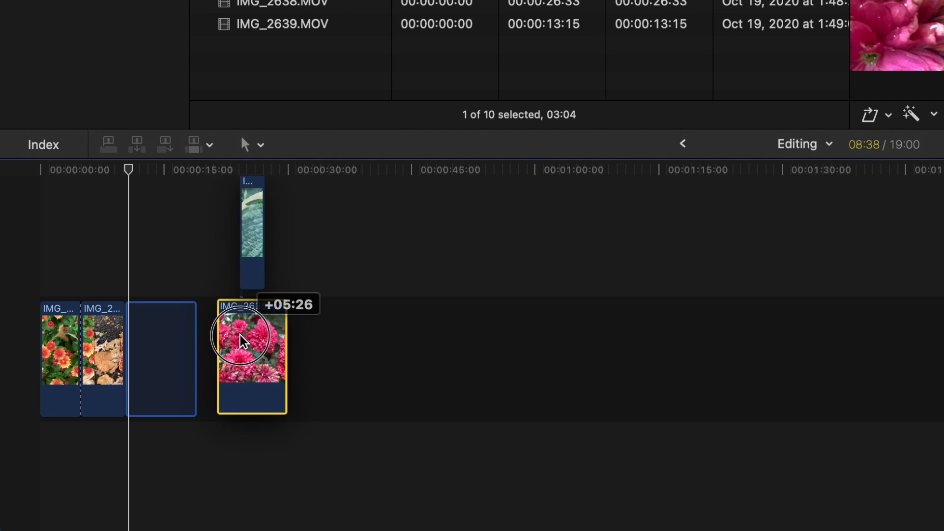
left_click_drag(242, 340, 242, 339)
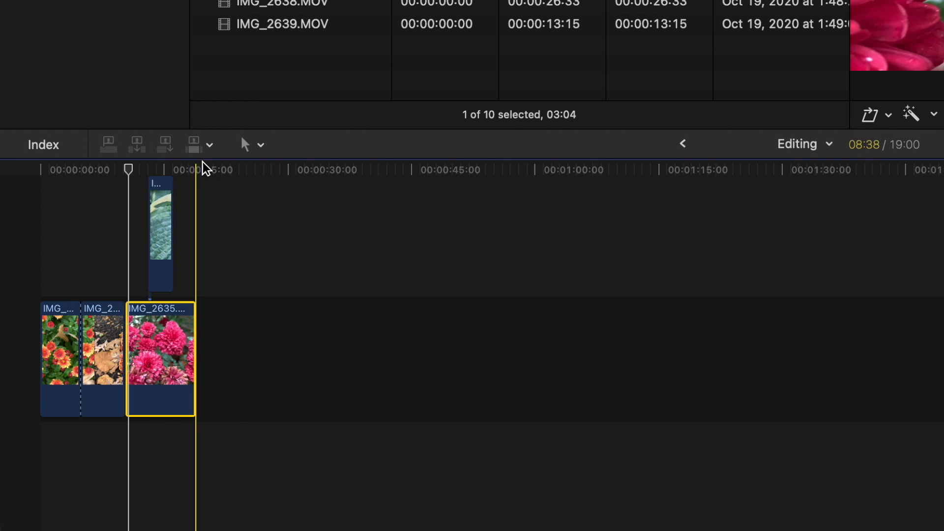
left_click(164, 229)
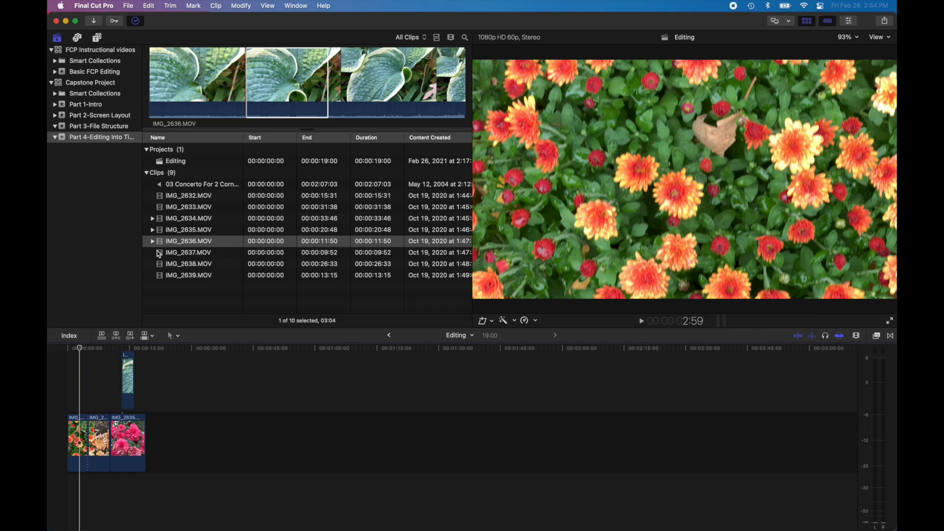
- Connect the music clip 03 Concerto For 2 Corni Da Caccia to the storyline at the start of the timeline
left_click(183, 186)
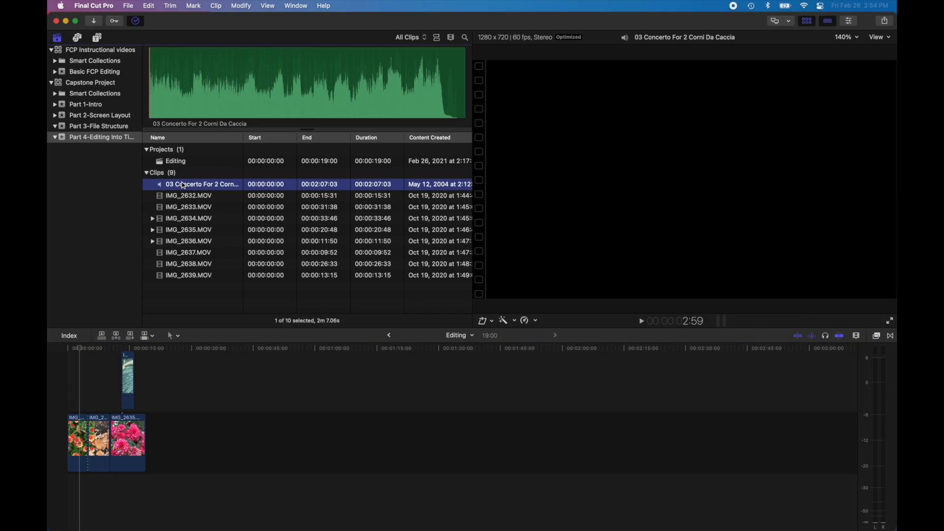
left_click(79, 397)
left_click_drag(82, 352, 58, 355)
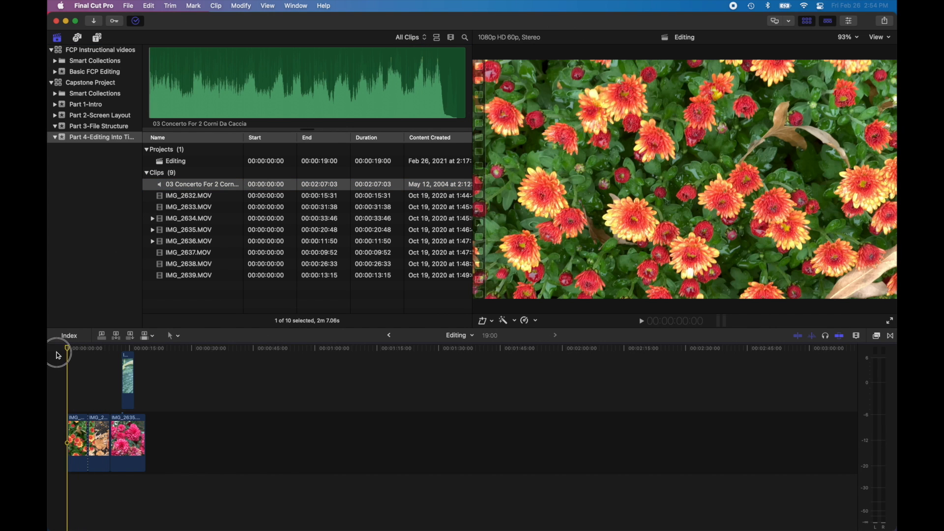
left_click(154, 187)
key("q")
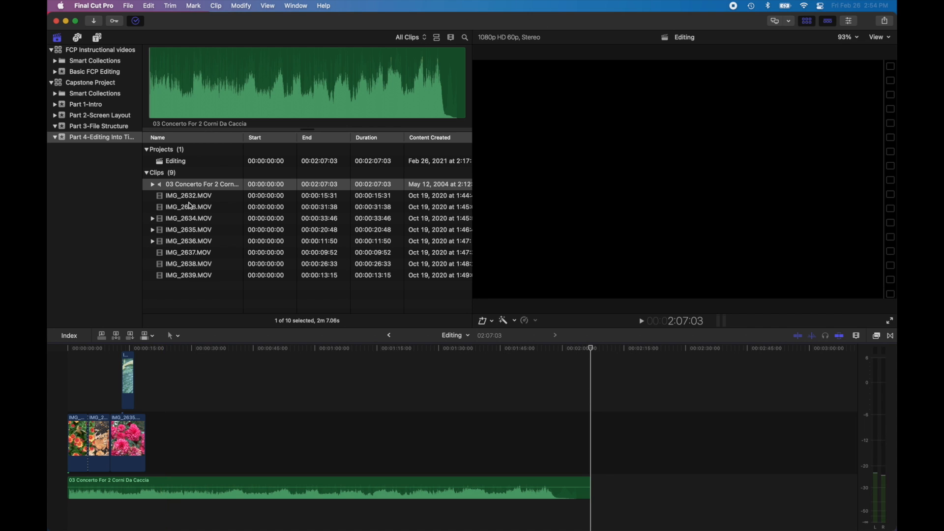
- Mark a range of 13:52 in IMG_2638.MOV, starting at about 4:16, and append it to the end of the primary storyline
left_click(184, 265)
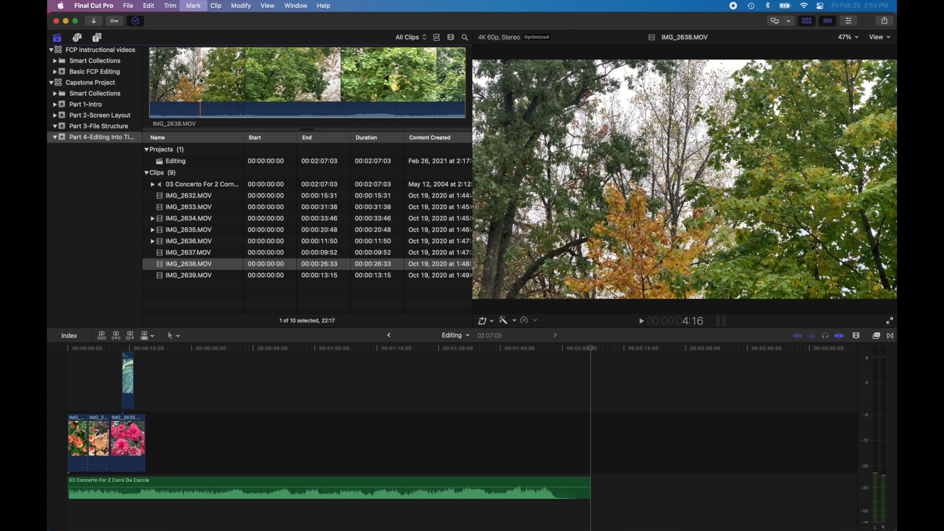
key("i")
key("o")
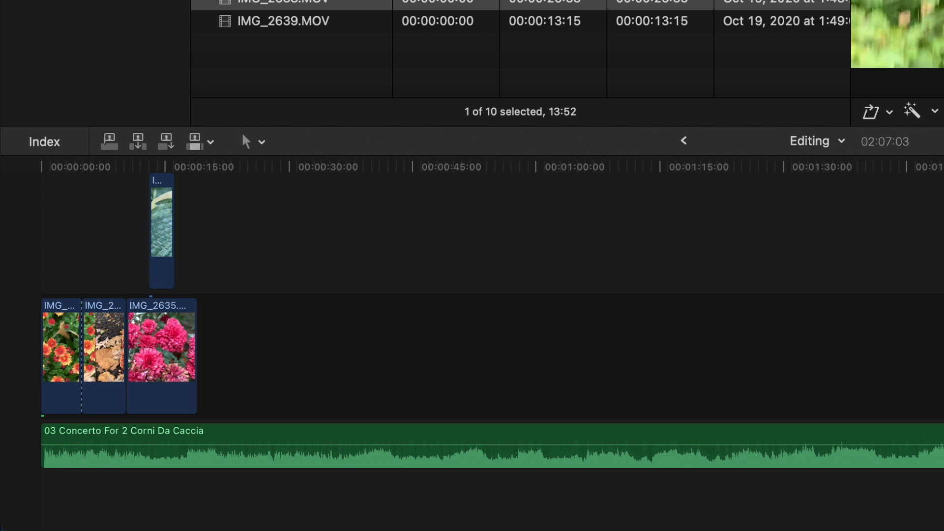
key("e")
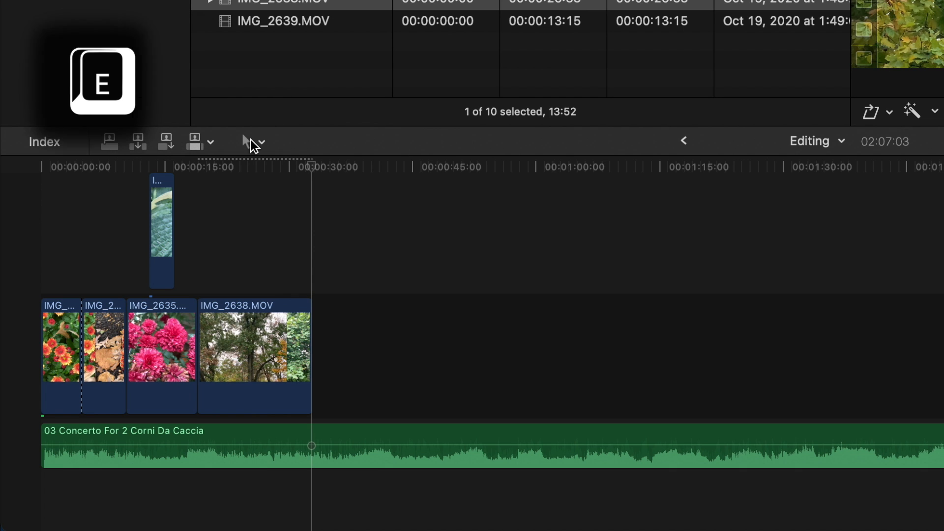
- Insert the marked IMG_2638.MOV range at about 25 seconds within its appended clip, and connect it above the storyline at about 31 seconds
left_click(248, 165)
key("w")
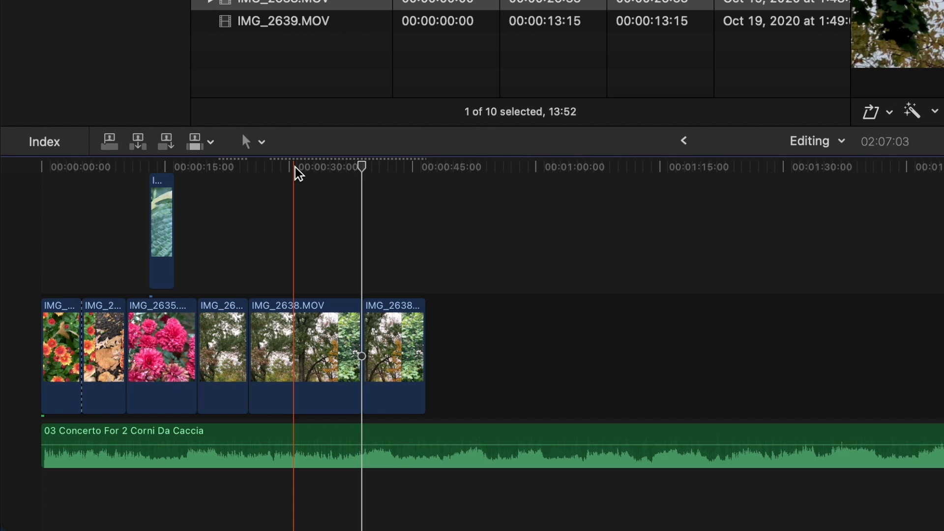
key("q")
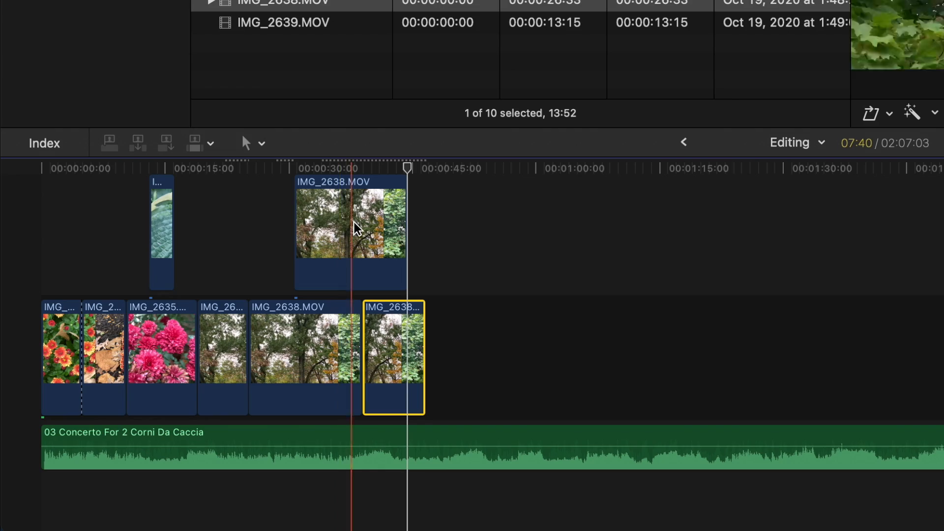
- Move the connected IMG_2638 clip to the start of the timeline, and reposition it at about 22 seconds above the storyline
left_click(350, 228)
left_click_drag(350, 223, 283, 221)
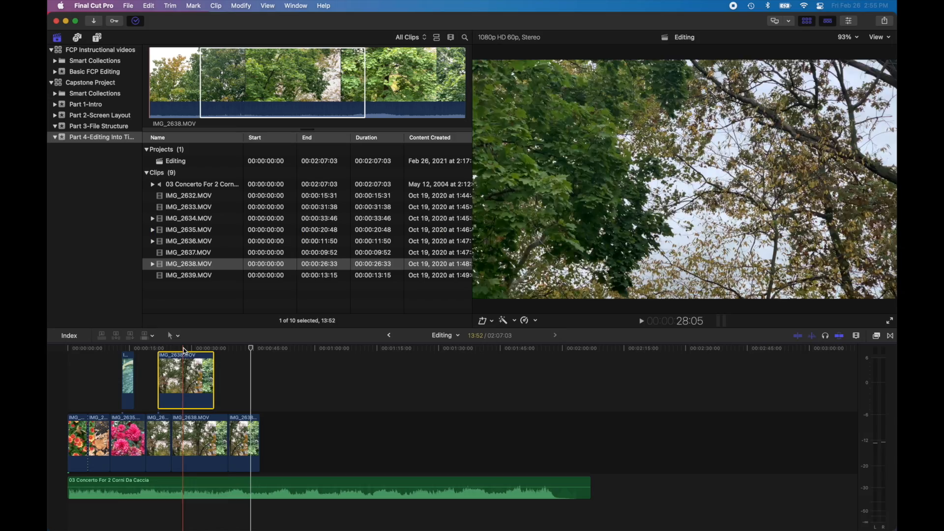
left_click_drag(169, 371, 91, 374)
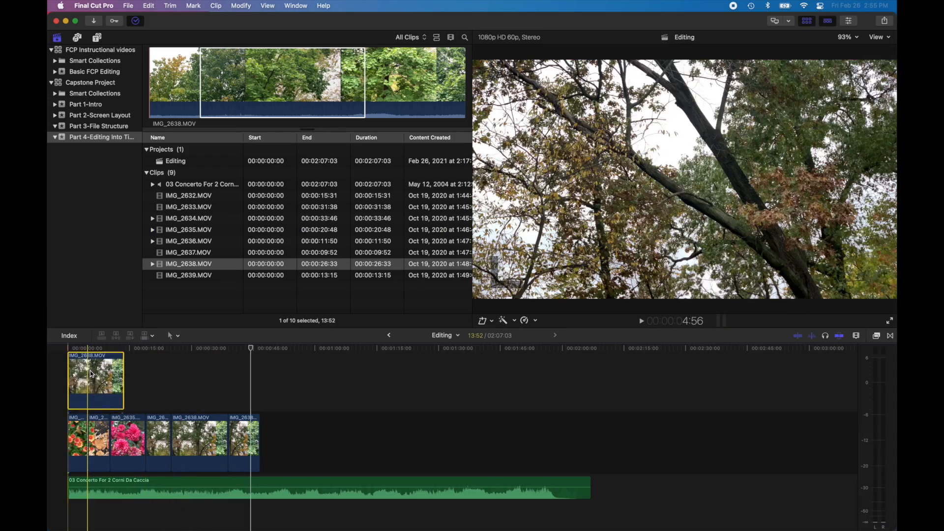
scroll(90, 376, "up", 3)
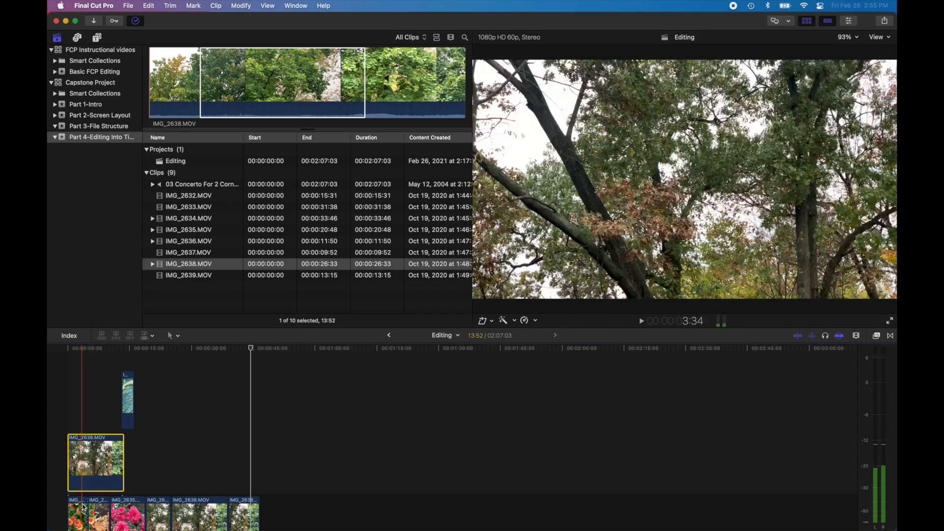
scroll(83, 379, "down", 2)
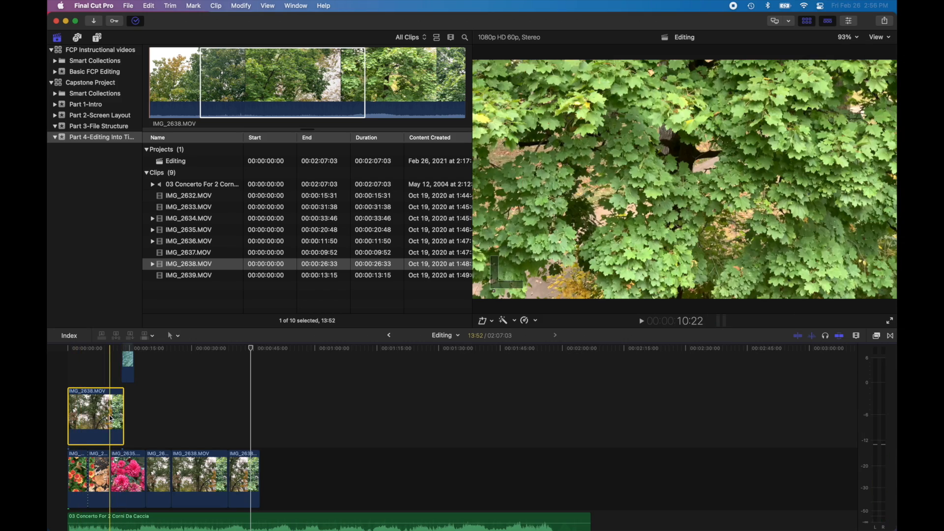
left_click_drag(110, 418, 206, 423)
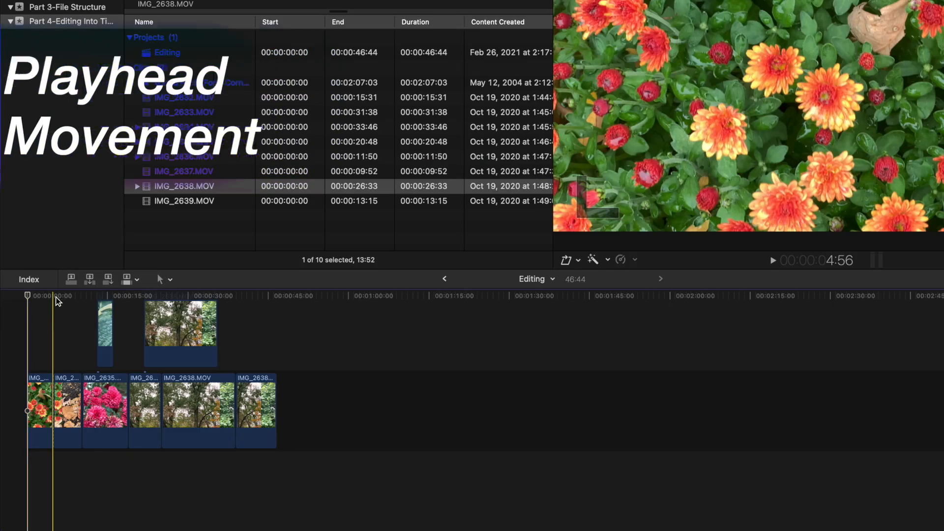
- Place the playhead at 4:56 on the timeline and step it backward one frame at a time to 4:22
left_click(55, 298)
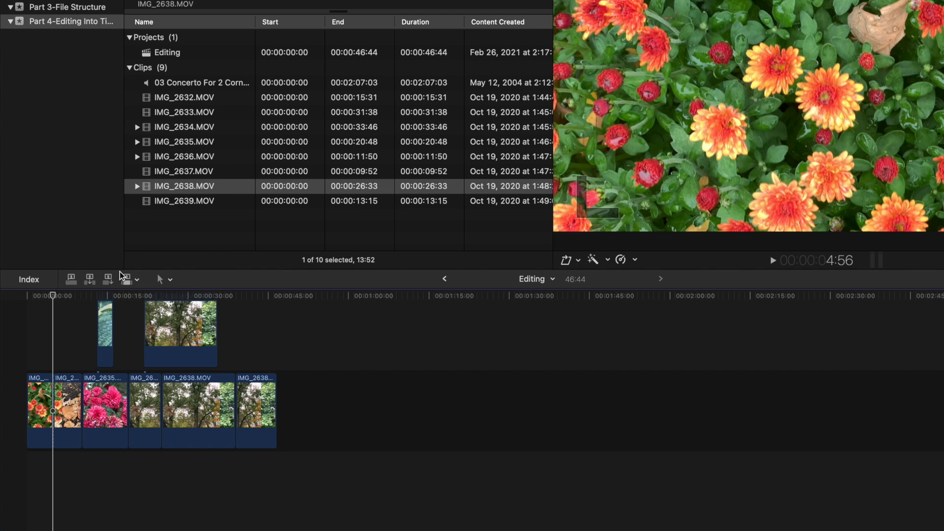
key("Left")
key("Left")
key("Left")
key("Left")
key("Left")
key("Left")
key("Left")
key("Left")
key("Left")
key("Left")
key("Left")
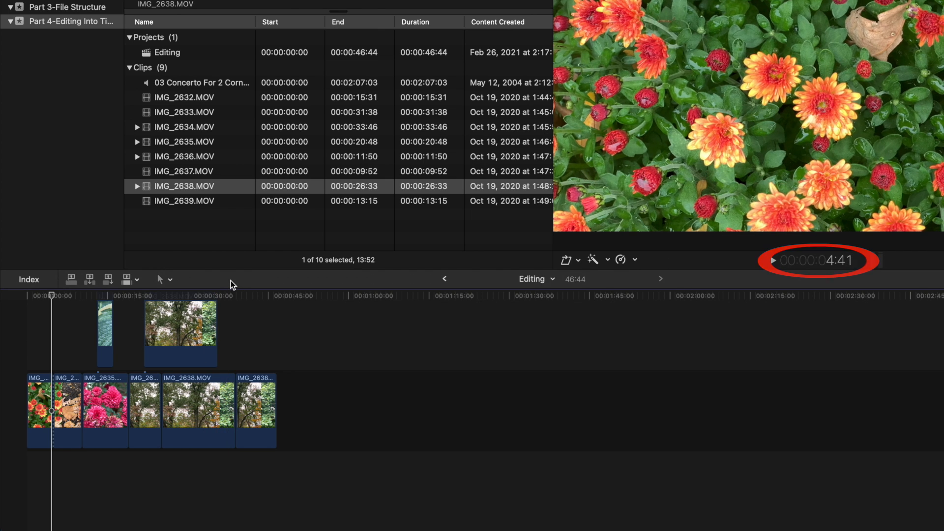
key("Left")
key("Left")
key("Left")
key("Left")
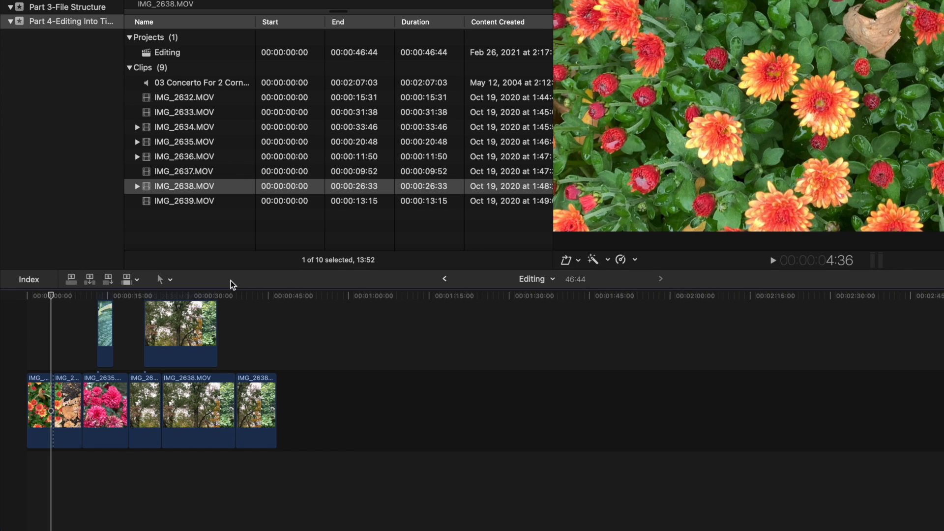
key("Left")
key("Left")
key("Left")
key("Left")
key("Left")
key("Left")
key("Left")
key("Left")
key("Left")
key("Left")
key("Left")
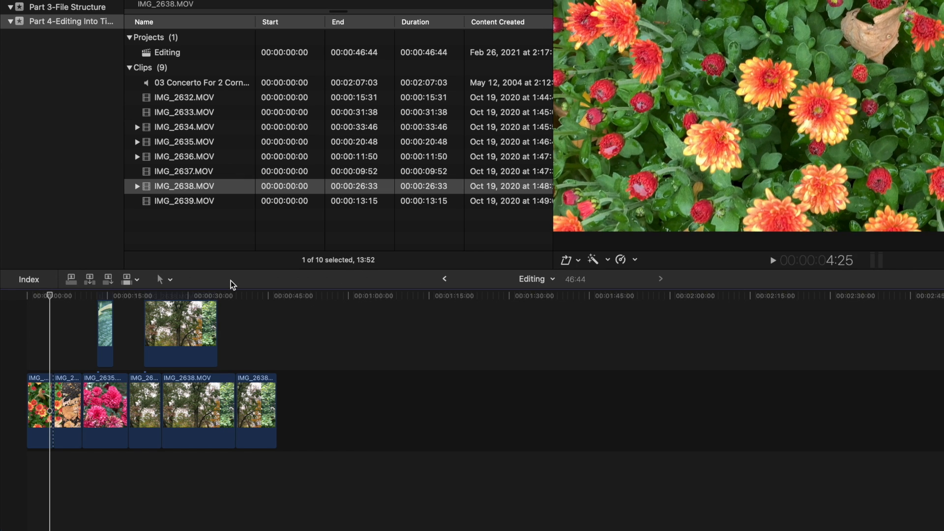
key("Left")
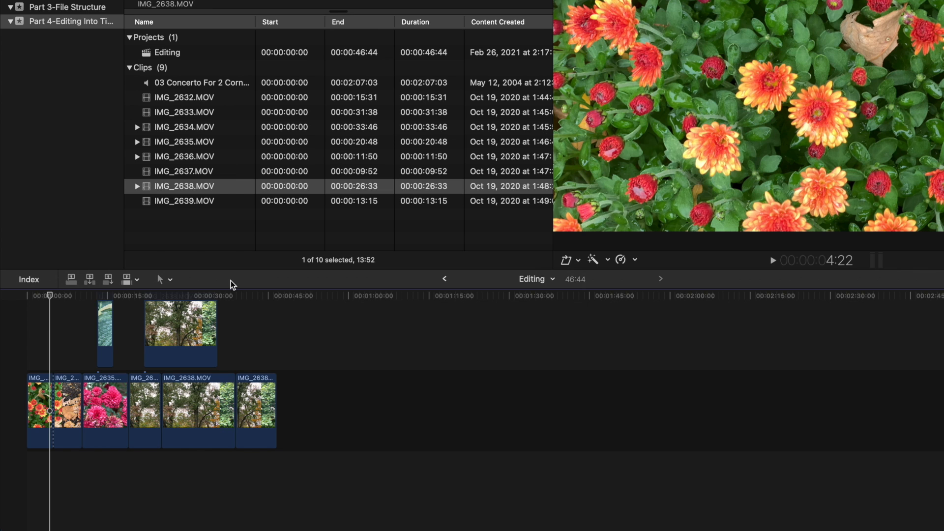
- Move the playhead backward and forward in ten-frame jumps, adding single-frame steps, and start and stop playback
key("shift+Left")
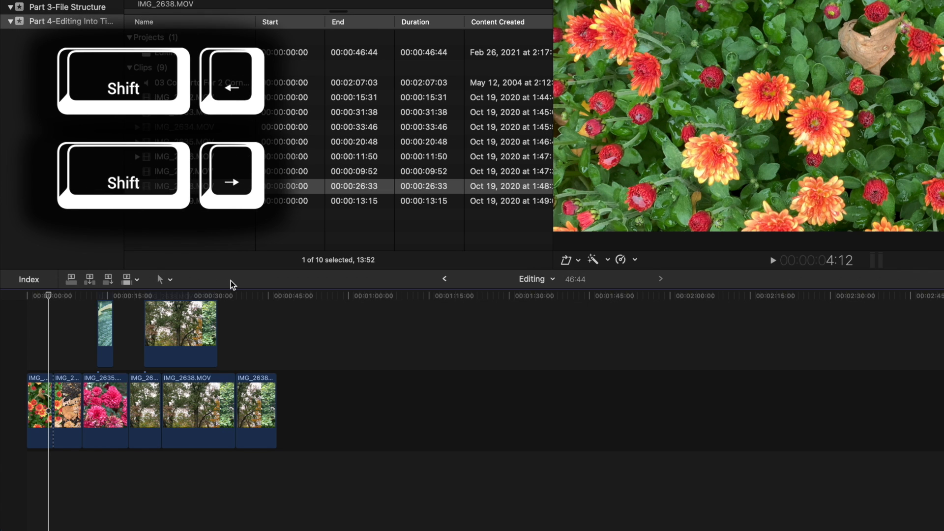
key("shift+Left")
key("Left")
key("Left")
key("Left")
key("Left")
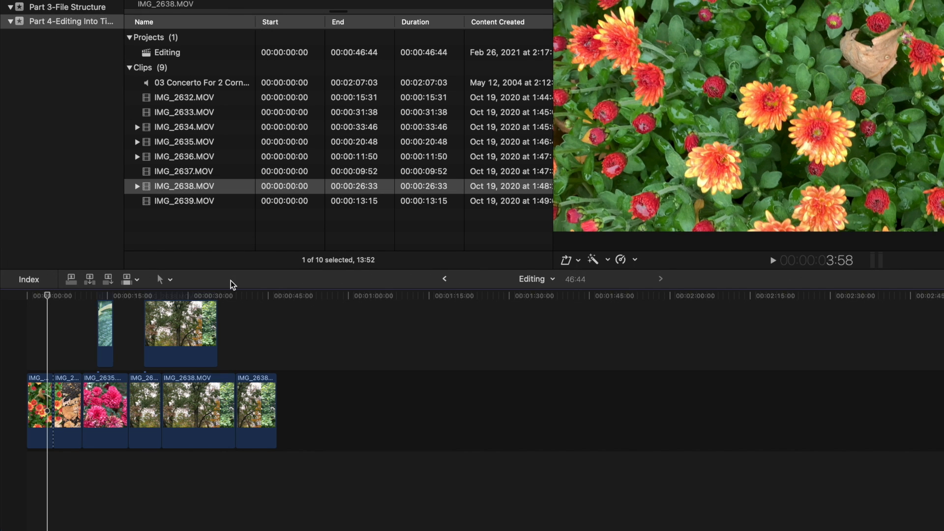
key("shift+Left")
key("shift+Left")
key("shift+Right")
key("shift+Right")
key("shift+Right")
key("shift+Right")
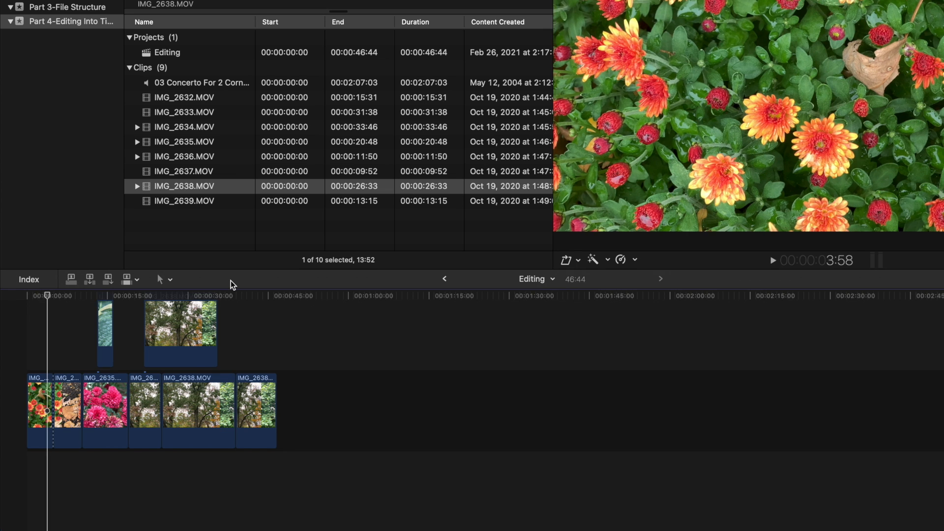
key("space")
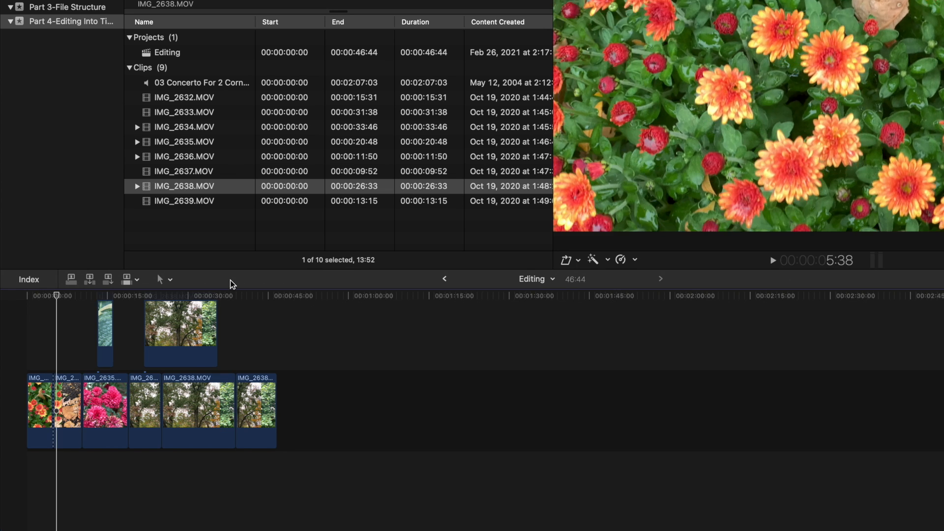
key("space")
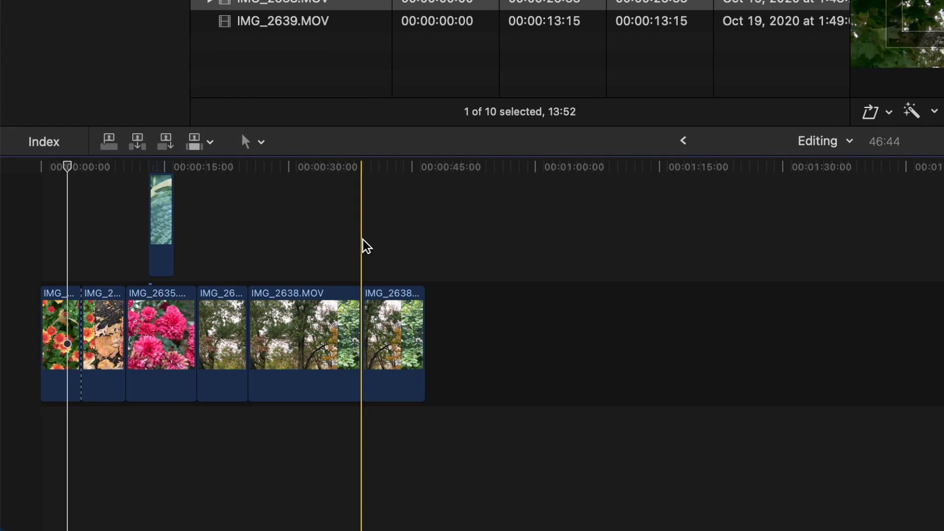
- Jump the playhead backward and forward between the edit points of the clips in the timeline
key("Up")
key("Up")
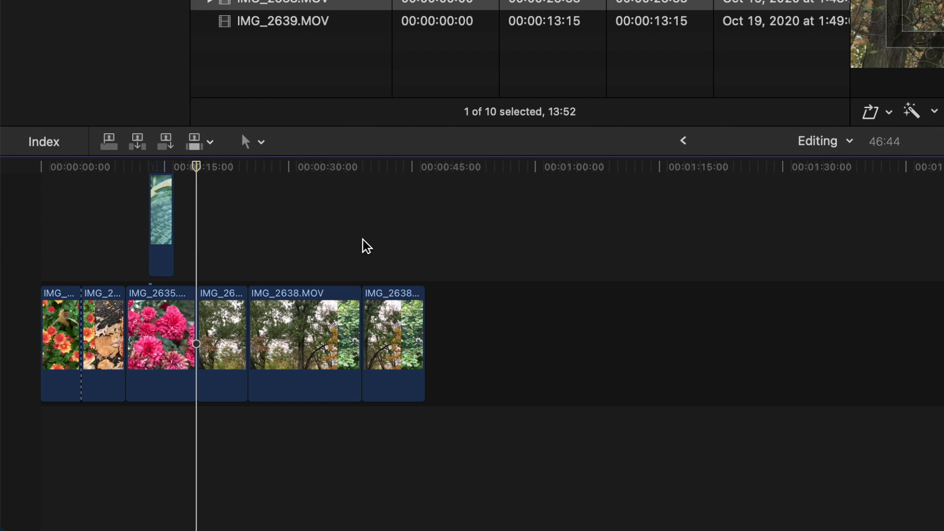
key("Up")
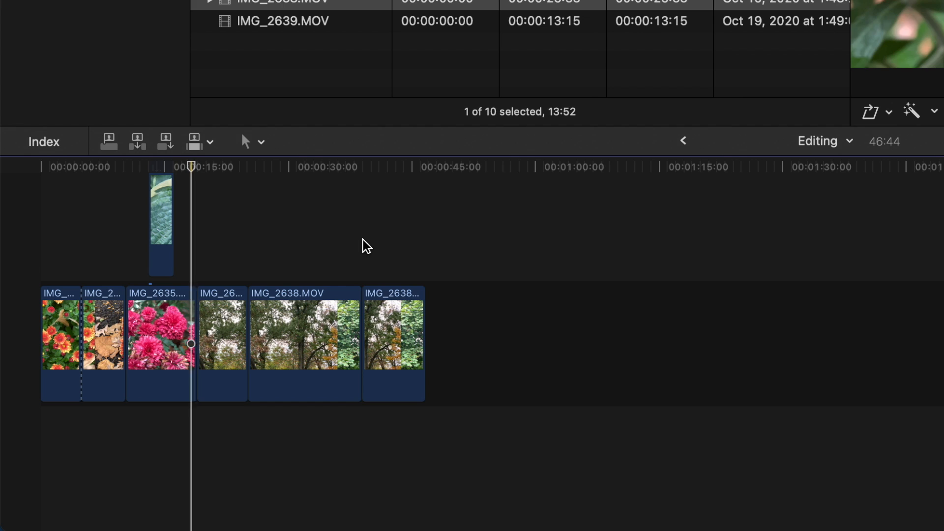
key("Up")
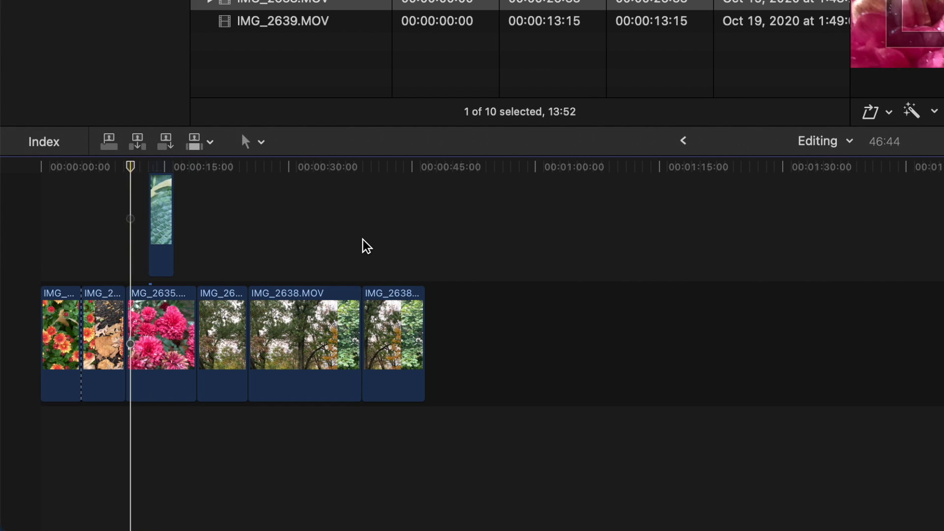
key("Down")
key("Down")
key("Down")
key("Down")
key("Down")
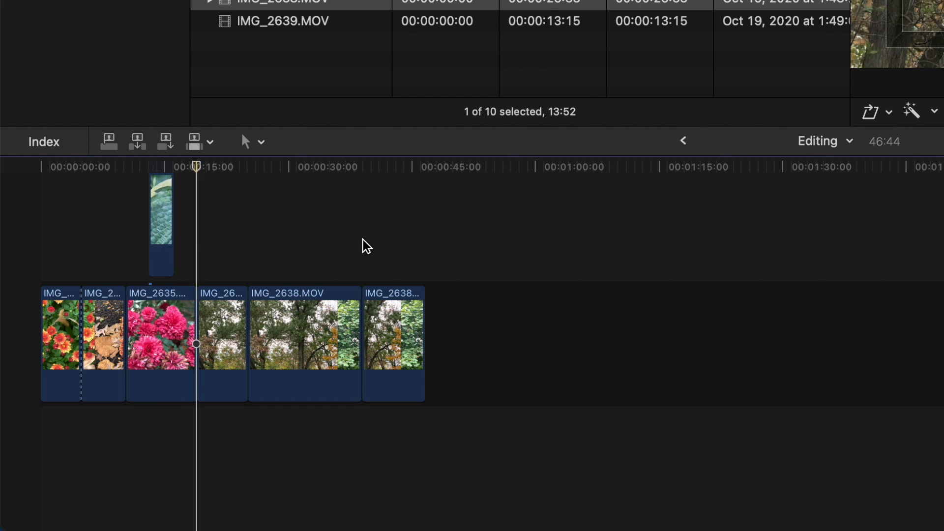
key("Down")
key("Up")
key("Up")
key("Up")
key("Up")
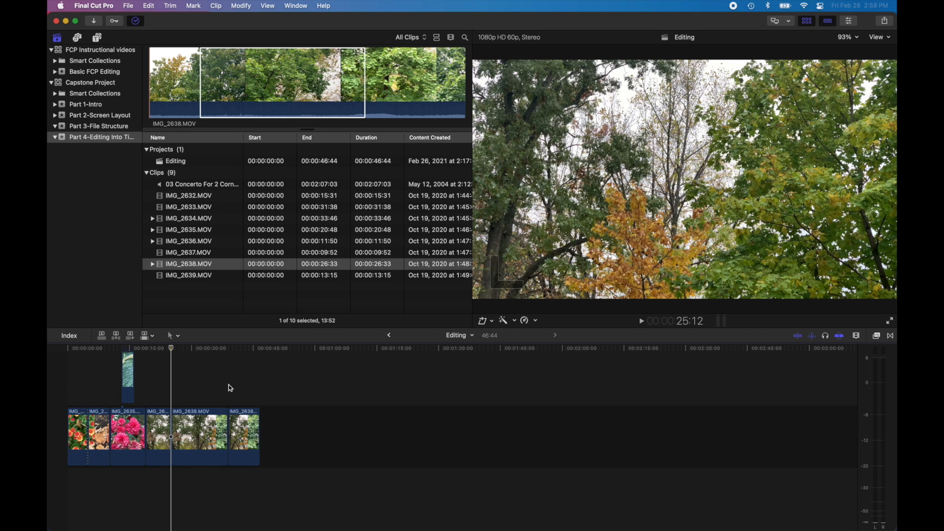
- Zoom the timeline in and back out around the playhead, and fit the entire project in the timeline view
key("super+equal")
key("super+equal")
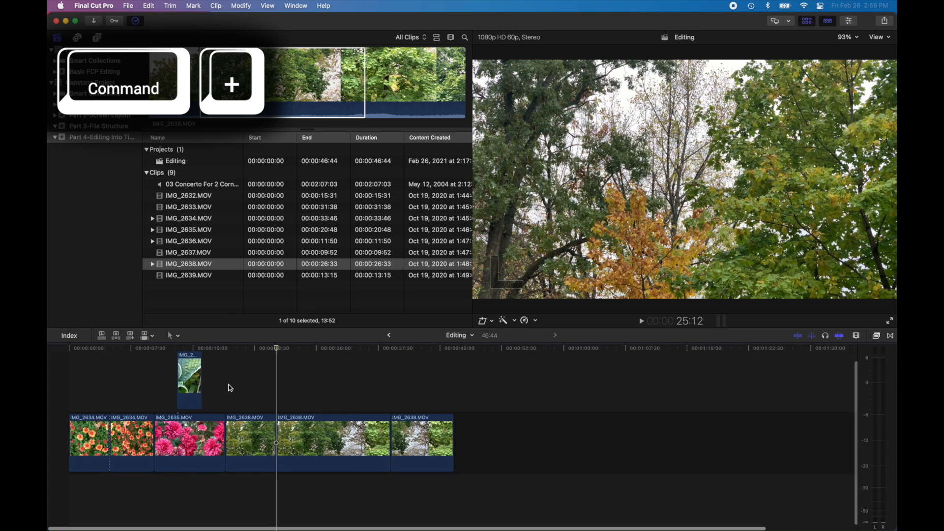
key("super+equal")
scroll(230, 388, "left", 5)
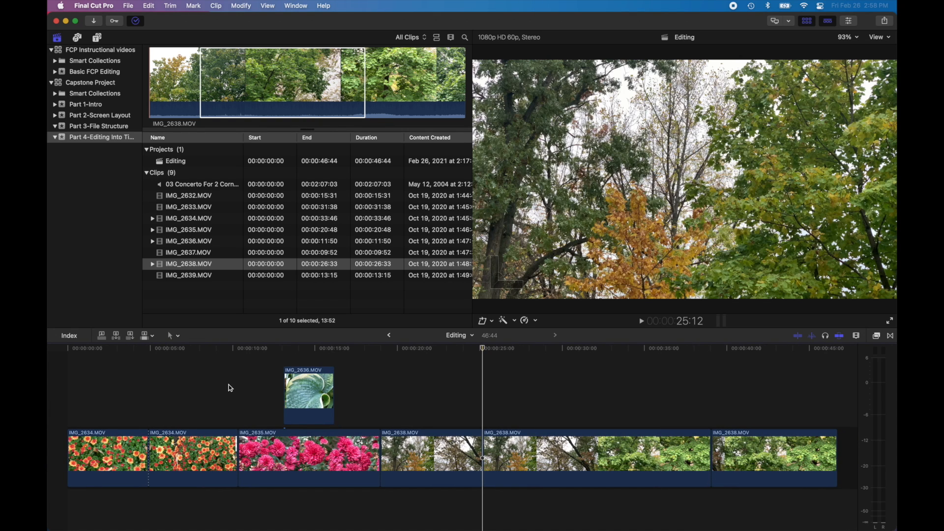
key("super+minus")
key("super+minus")
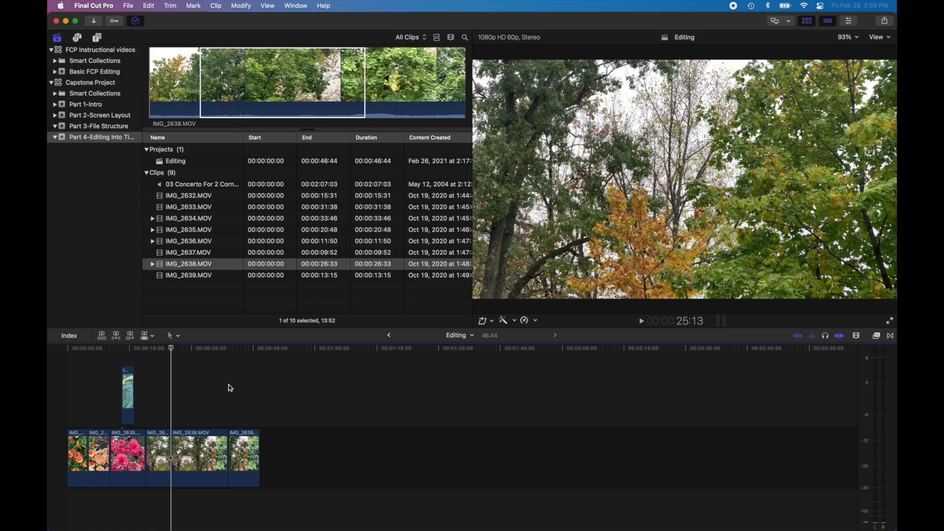
key("shift+z")
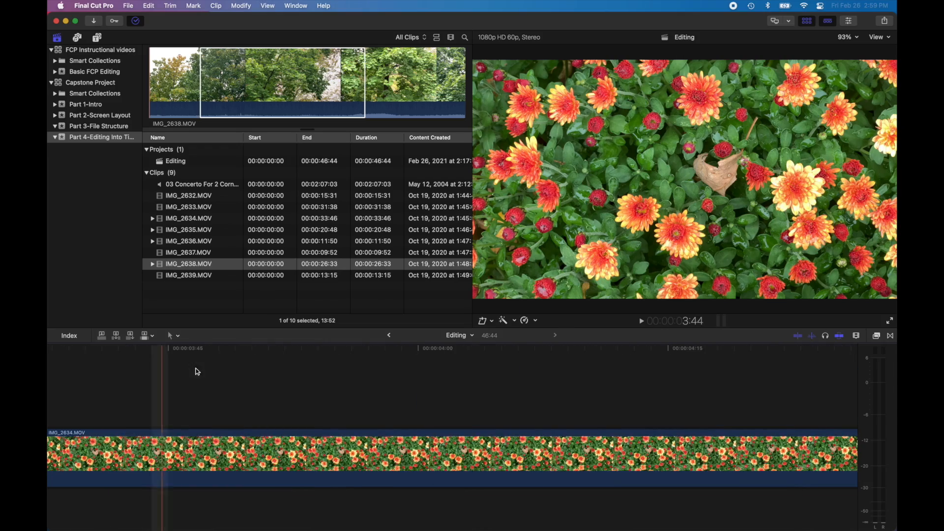
- Scroll backward and forward along the magnified timeline, and fit the whole project in view
scroll(544, 436, "left", 10)
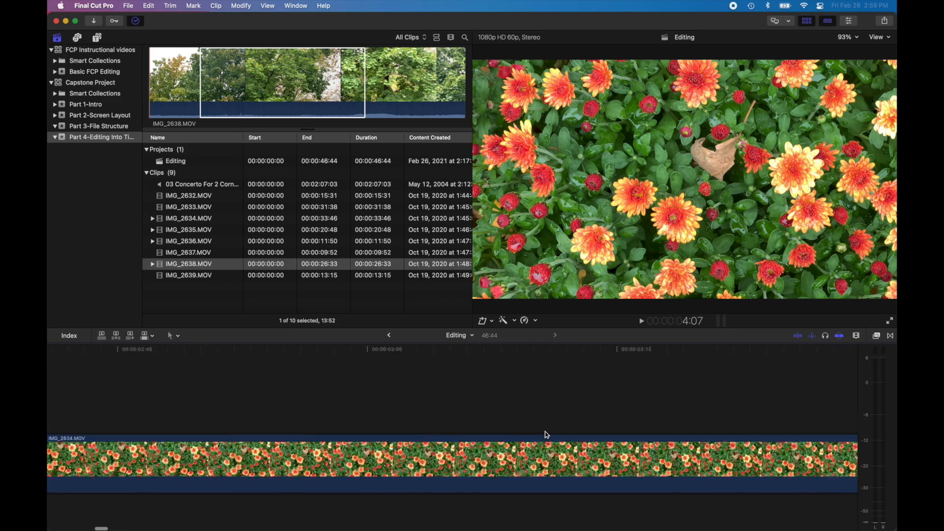
scroll(547, 436, "down", 2)
scroll(547, 435, "right", 10)
scroll(547, 435, "right", 15)
scroll(588, 425, "right", 8)
scroll(631, 412, "right", 5)
key("shift+z")
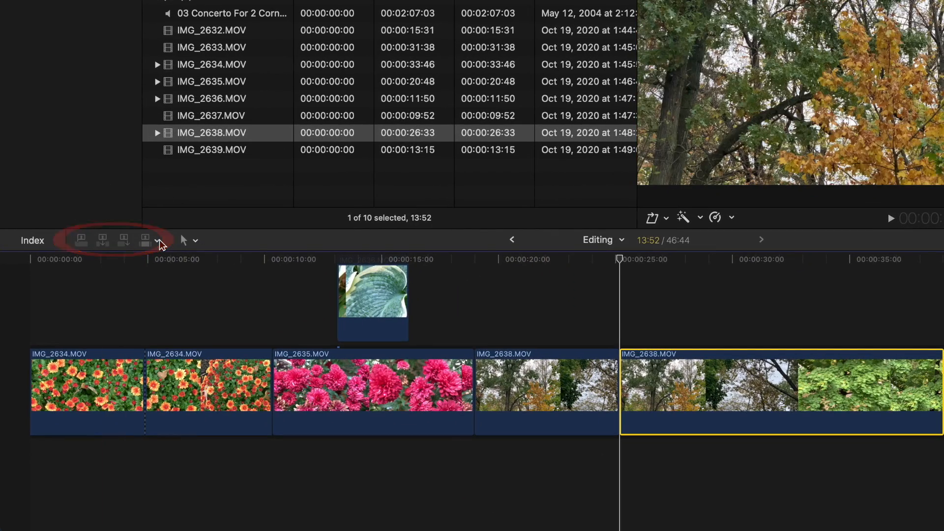
- Review the choices for editing all, video only or audio only into the timeline, keeping Video Only
left_click(158, 240)
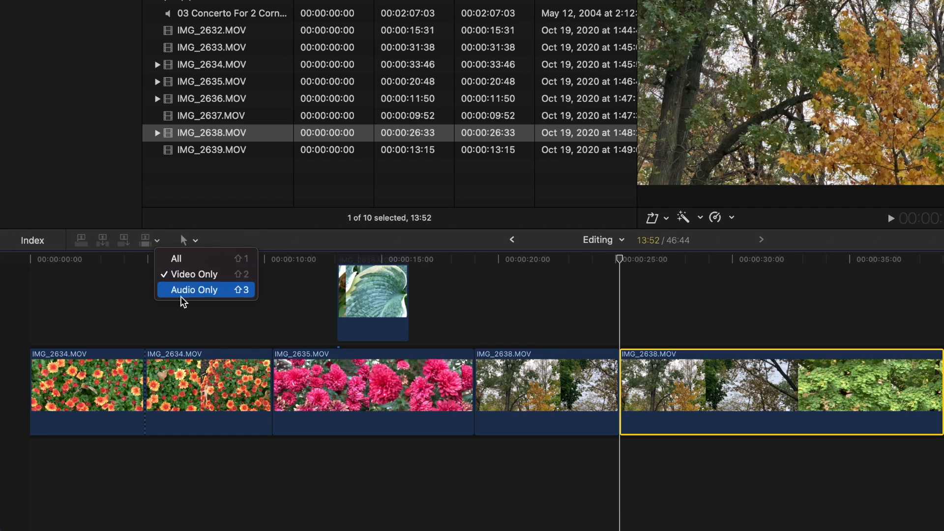
left_click(233, 235)
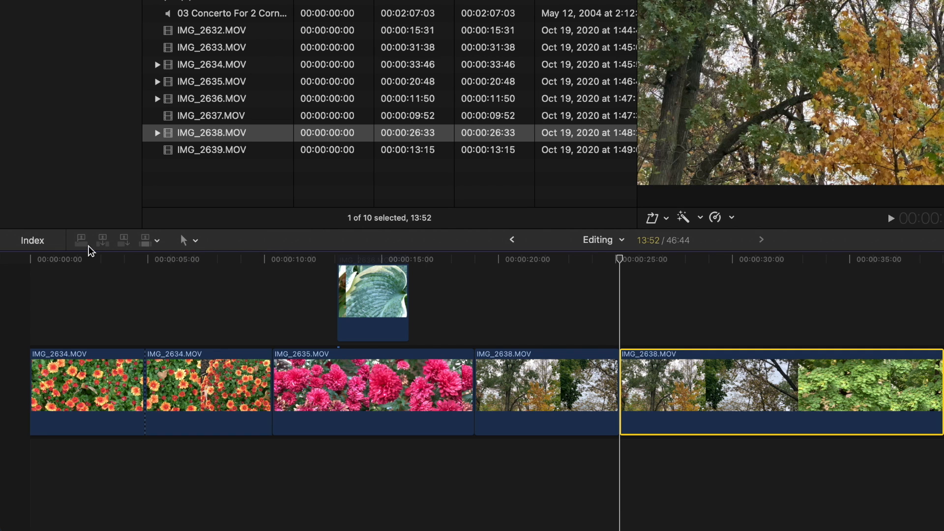